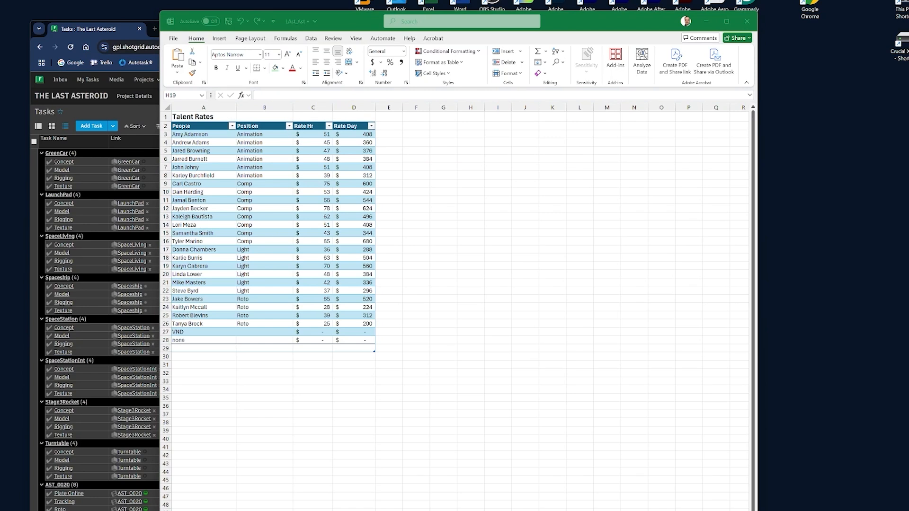
Import the live CSV link with its access token into Google Sheets using IMPORTDATA, and into Power BI as a web source
click(417, 119)
key(ctrl+v)
click(578, 150)
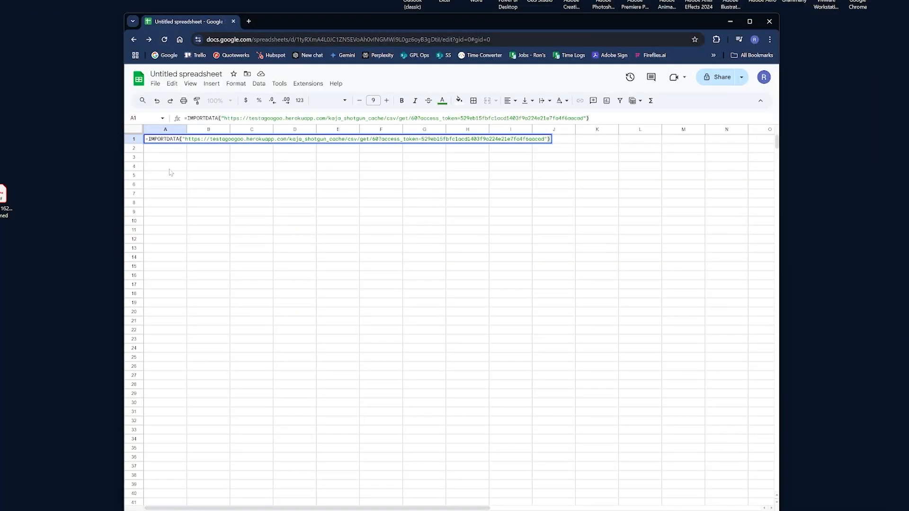
key(Return)
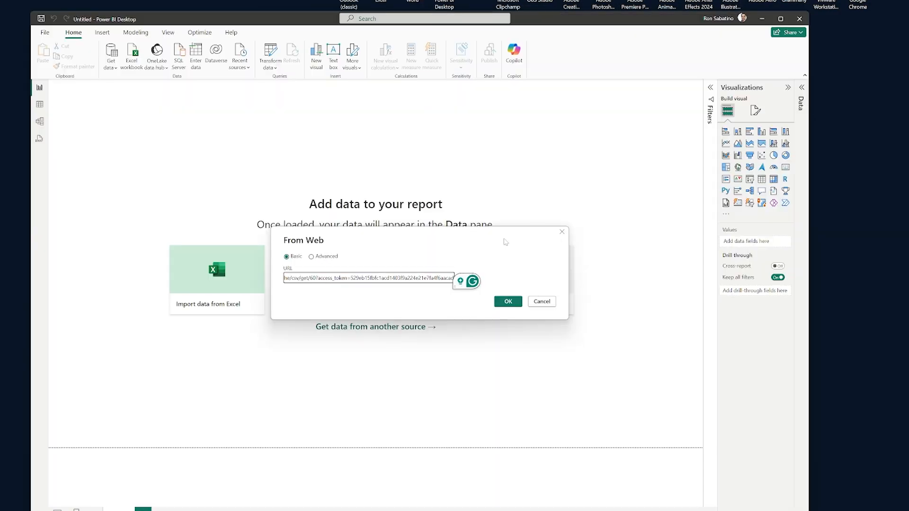
key(Return)
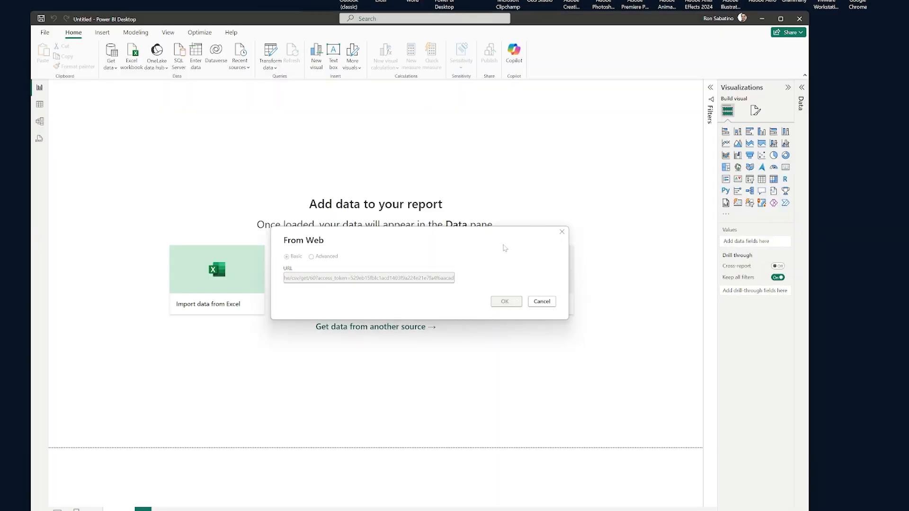
key(Return)
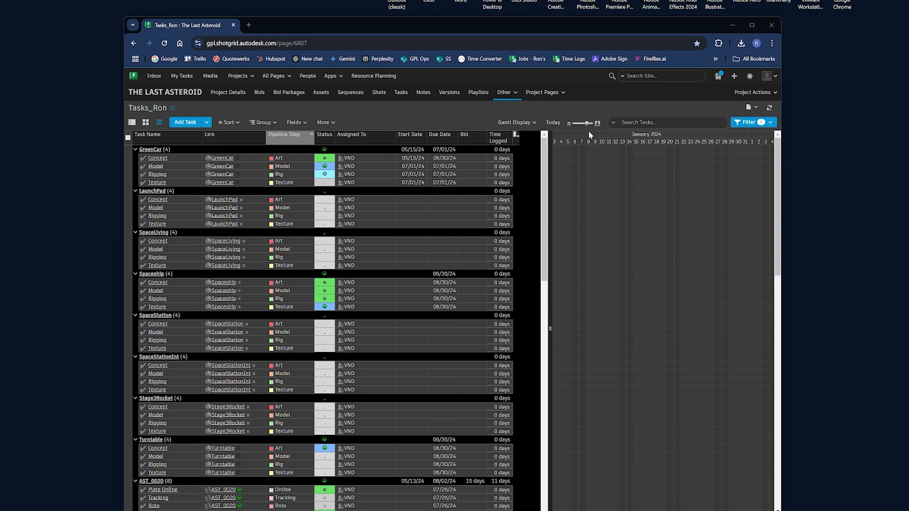
Export all tasks on the Tasks_Ron page of The Last Asteroid to an Excel-compatible CSV file
click(325, 122)
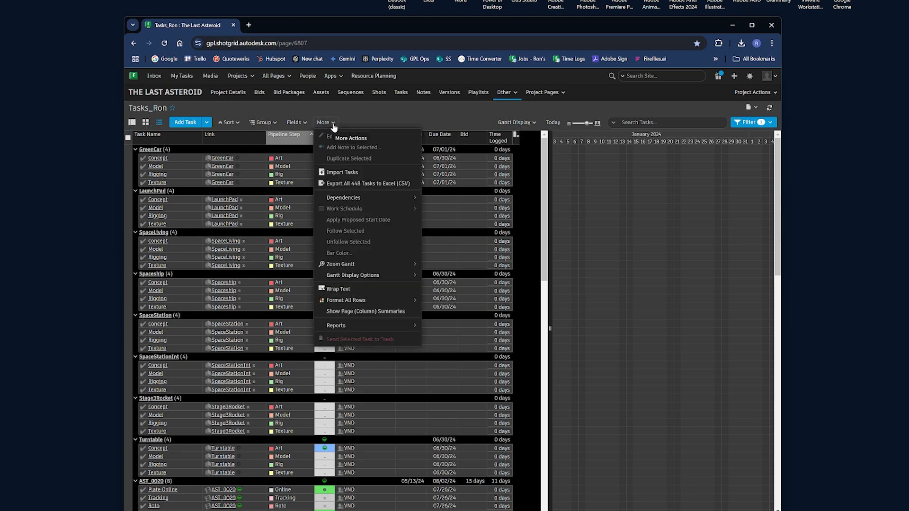
click(362, 182)
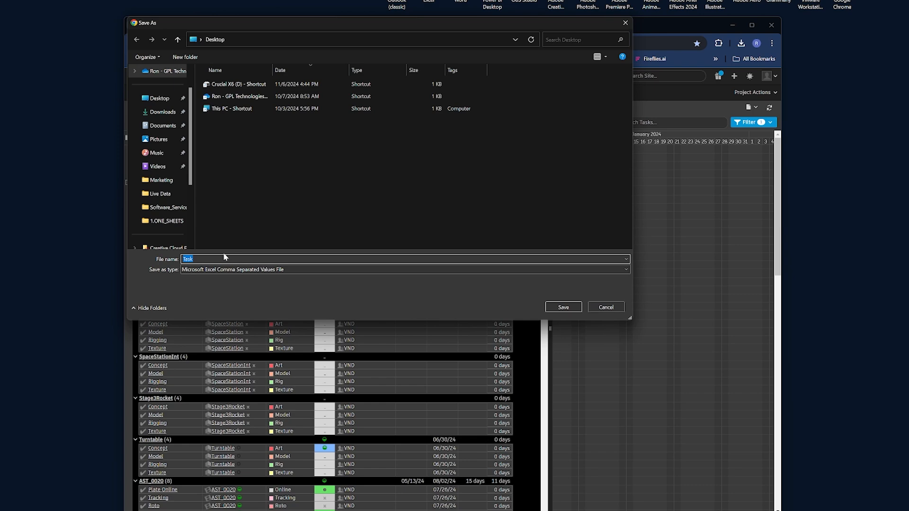
click(225, 258)
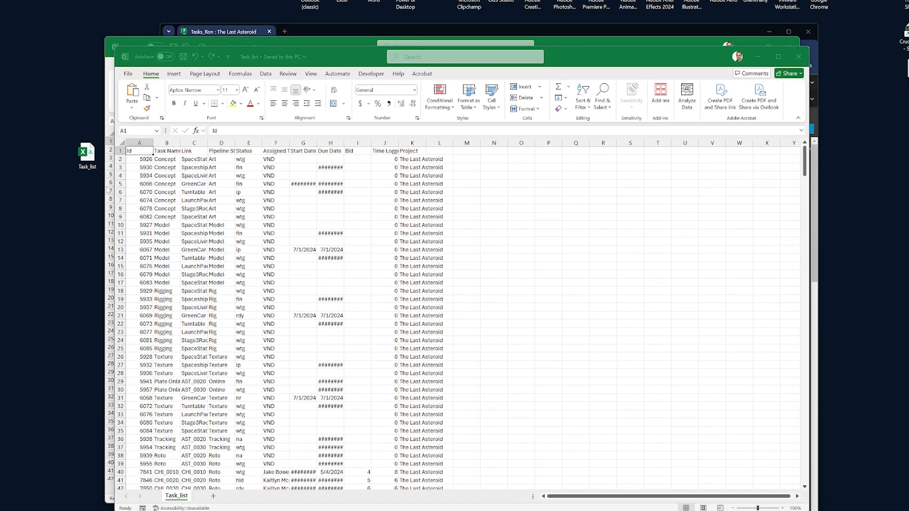
Fit the Start Date and Due Date columns of the exported Task_list to their contents
double_click(317, 142)
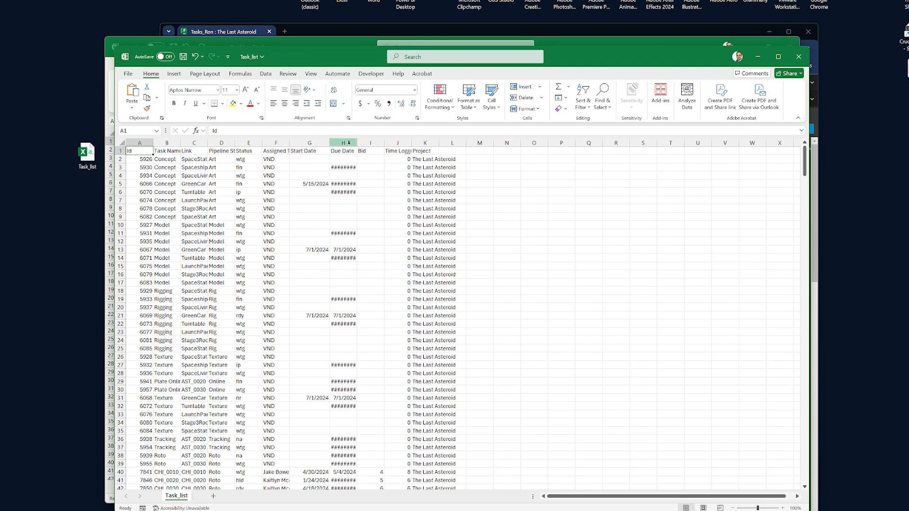
double_click(357, 143)
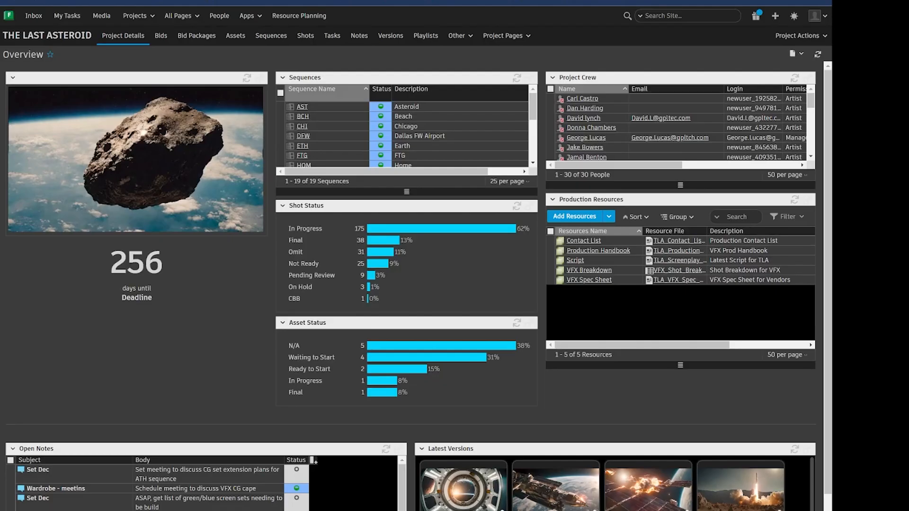
Open the project's Tasks page and look through the fields available as task columns
click(327, 37)
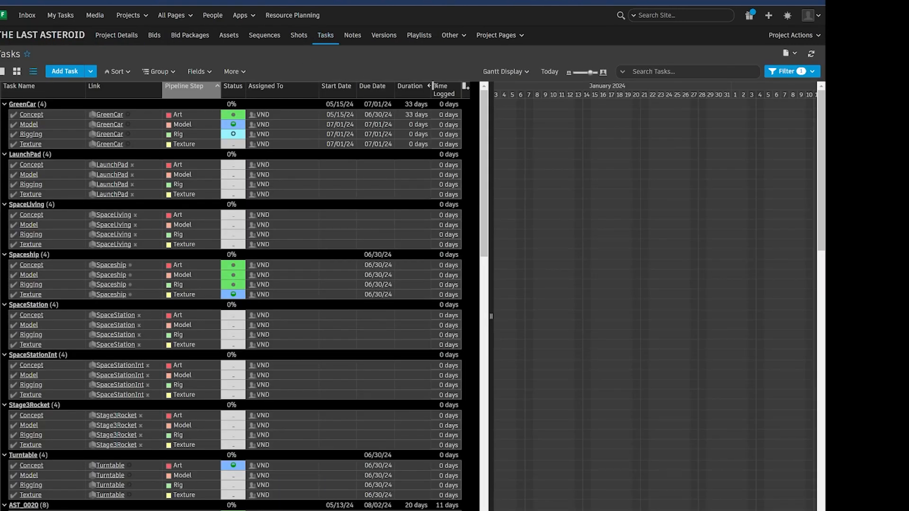
click(466, 92)
scroll(429, 214, down, 5)
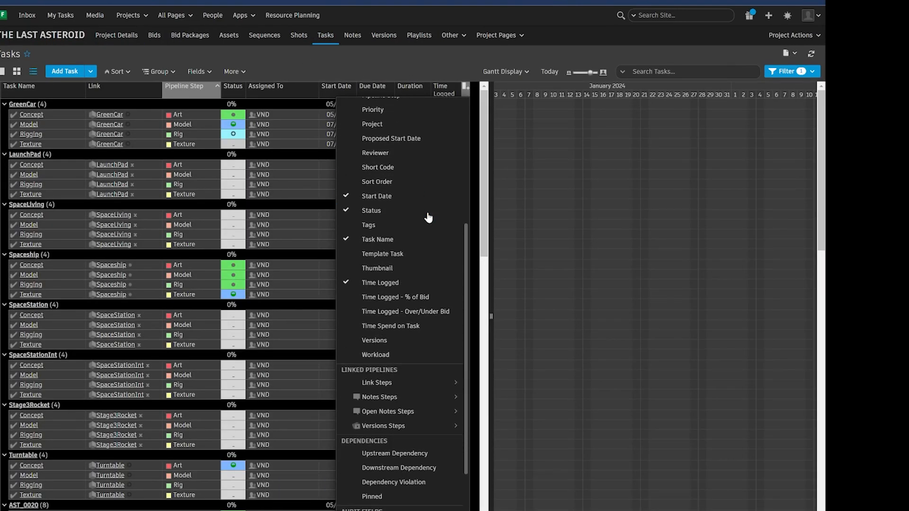
click(275, 68)
Generate the Live CSV Cache report for the tasks and copy its link
click(246, 72)
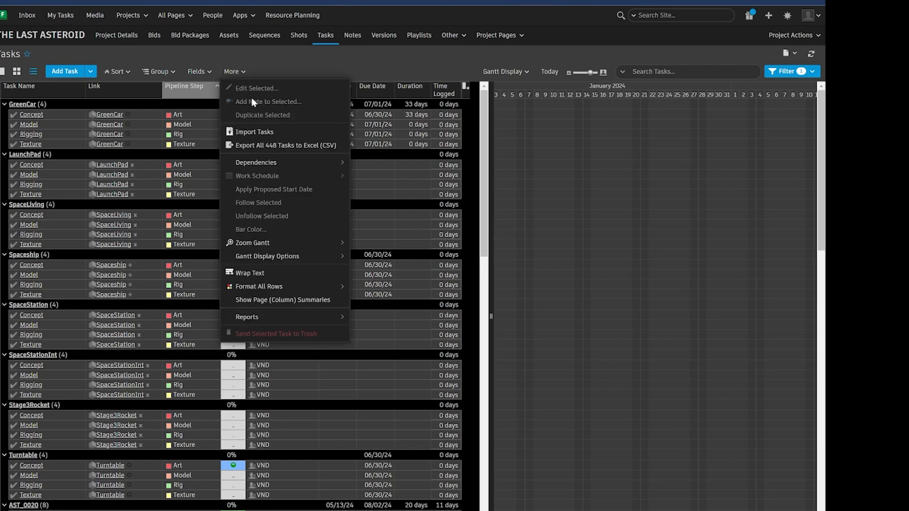
mouse_move(284, 316)
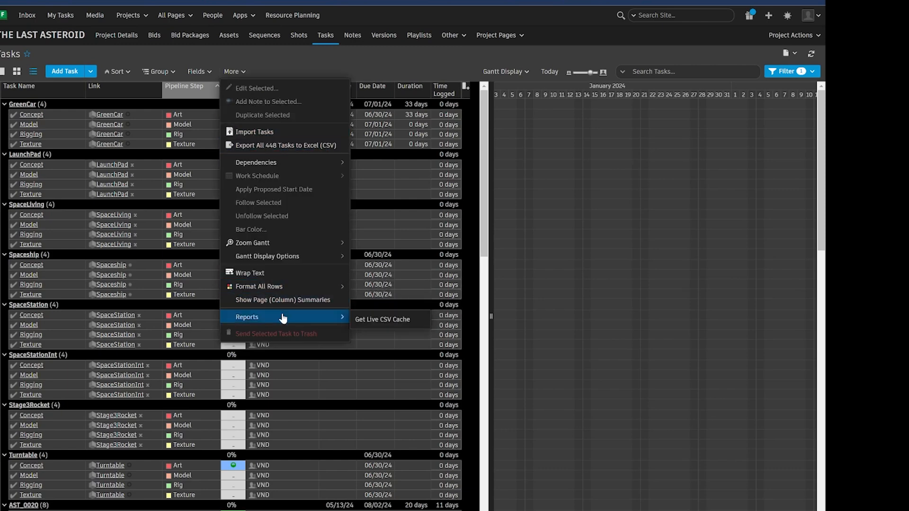
click(383, 325)
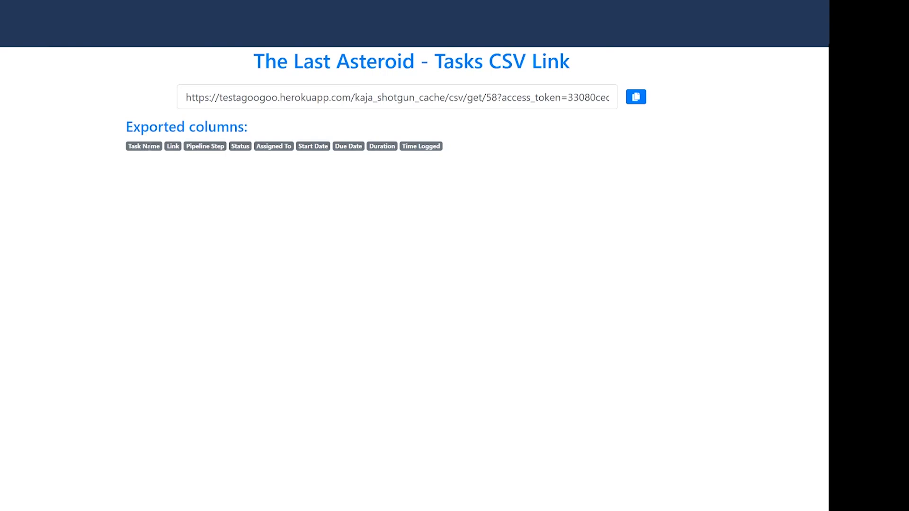
click(636, 98)
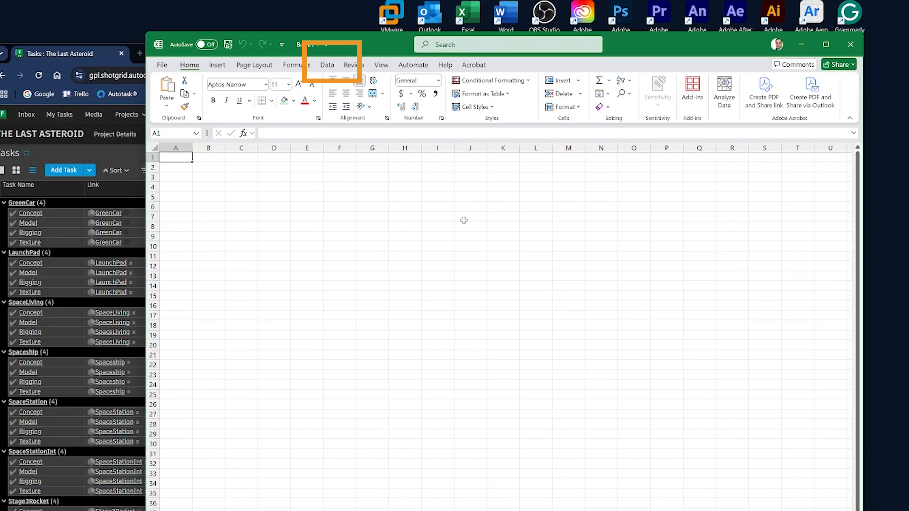
In Excel, load the task data from the web, pasting the live CSV link with its access token as the URL
click(326, 66)
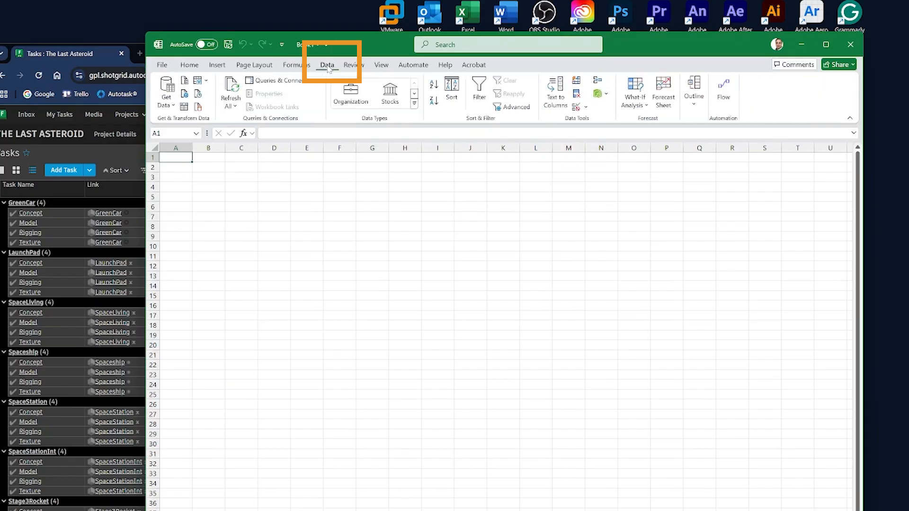
click(186, 94)
key(ctrl+v)
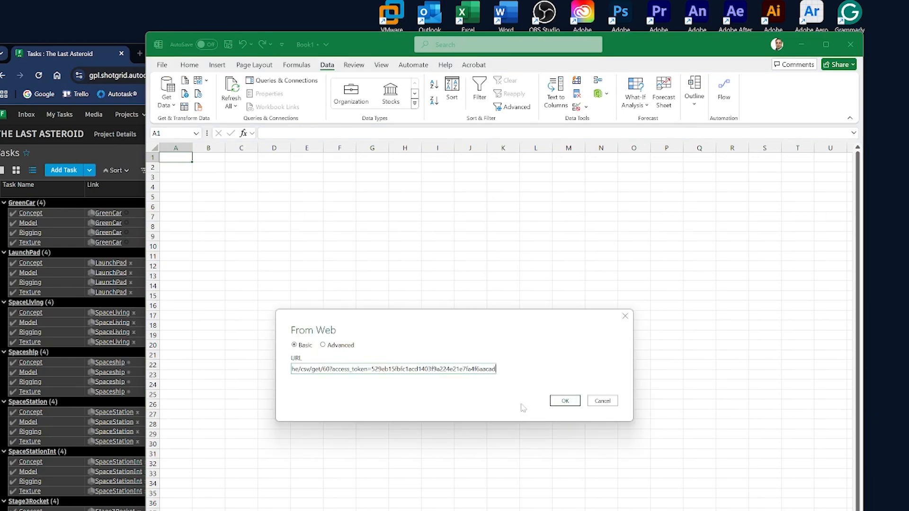
click(565, 401)
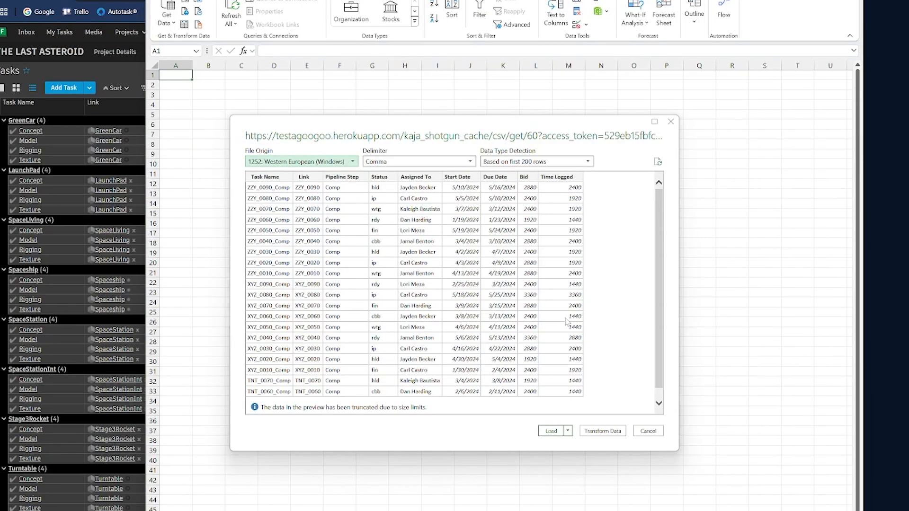
click(550, 430)
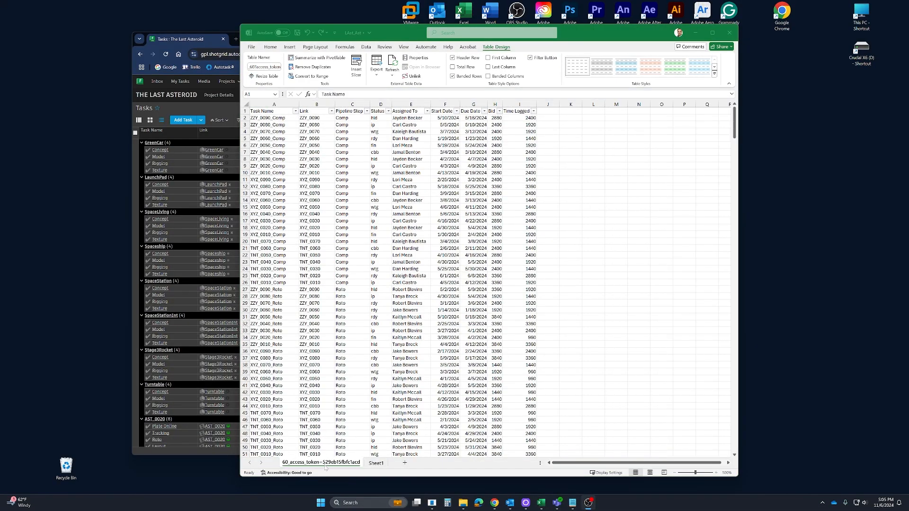
Rename the imported data sheet to Task_Data and Sheet1 to Rates
double_click(321, 463)
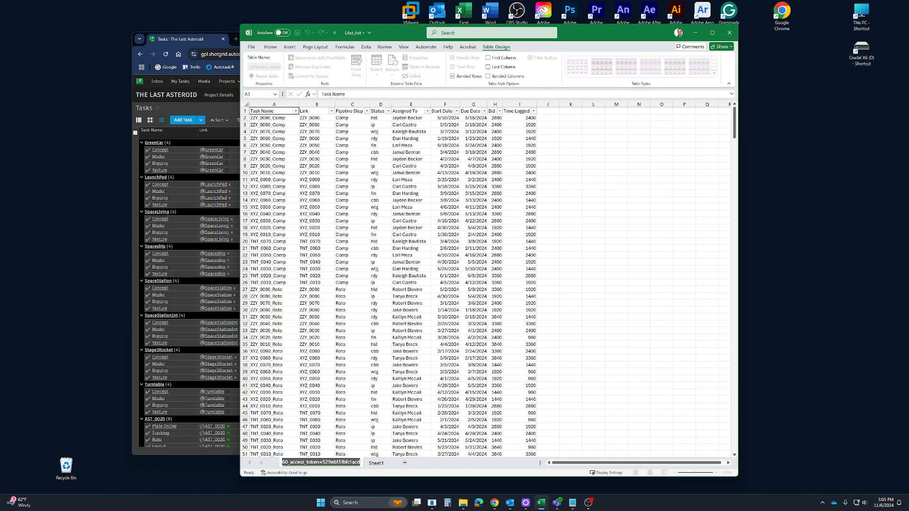
text(Task_Data)
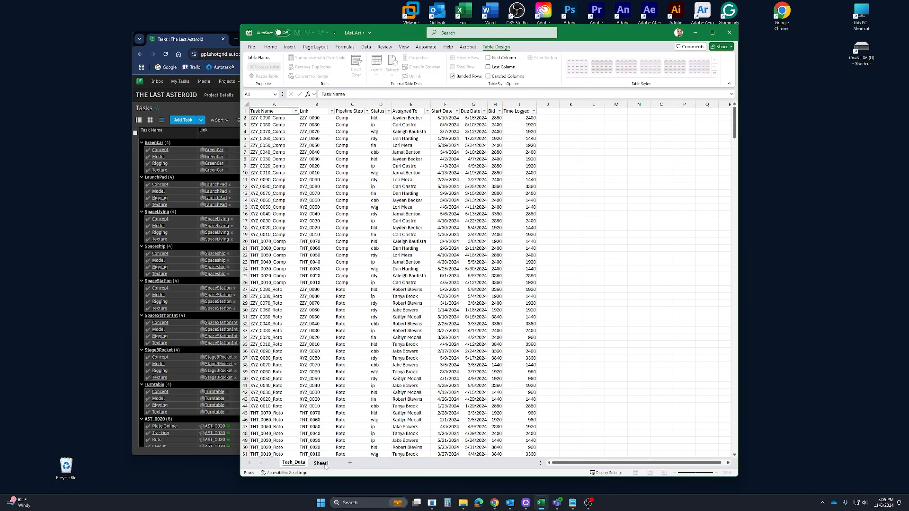
double_click(325, 464)
text(Rates)
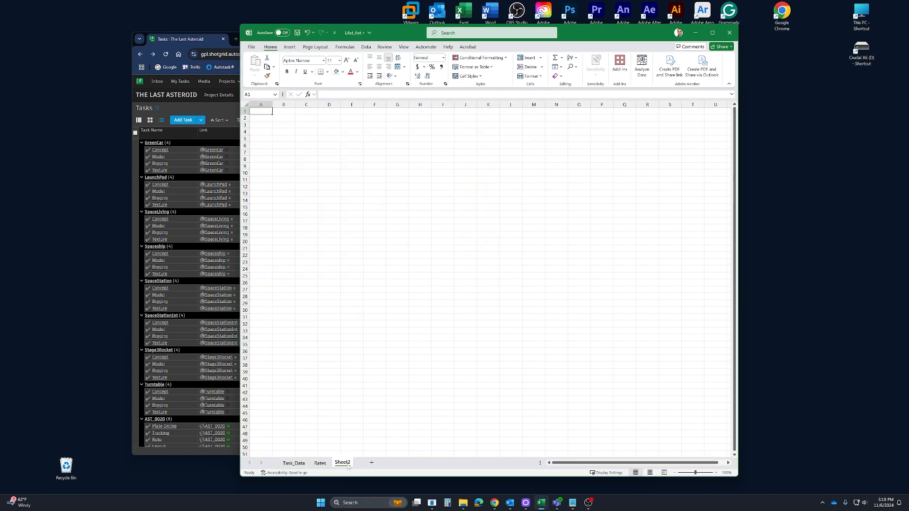
Name the new empty worksheet Shot_Status
text(Shot_Status)
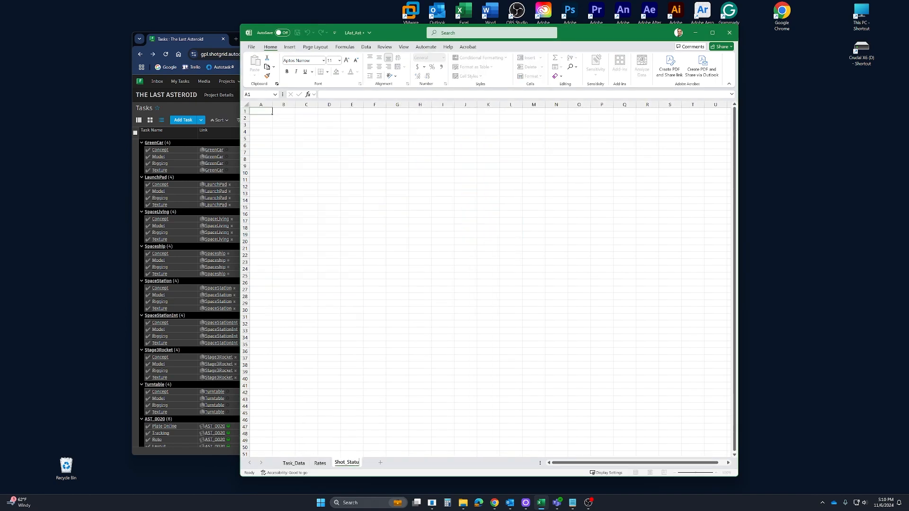
key(Return)
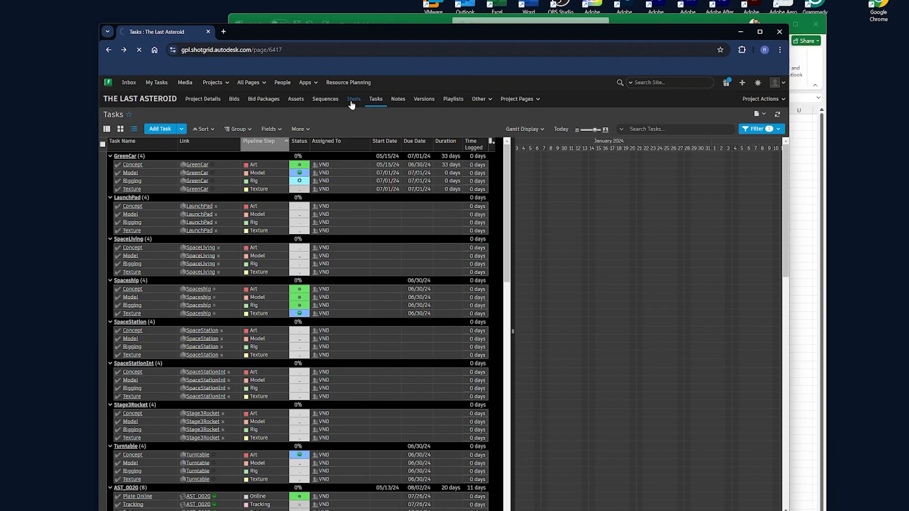
On the project's Shots page, generate the Live CSV Cache report and copy its link
click(343, 97)
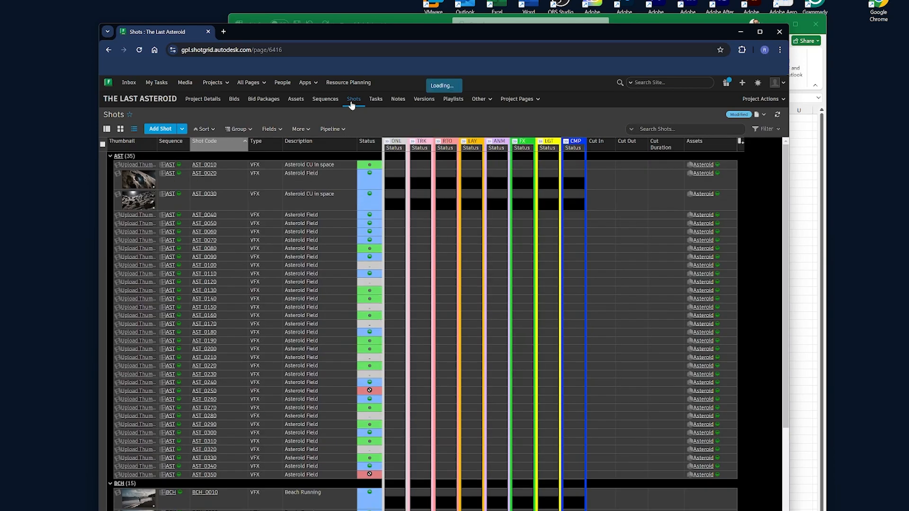
click(301, 129)
mouse_move(340, 277)
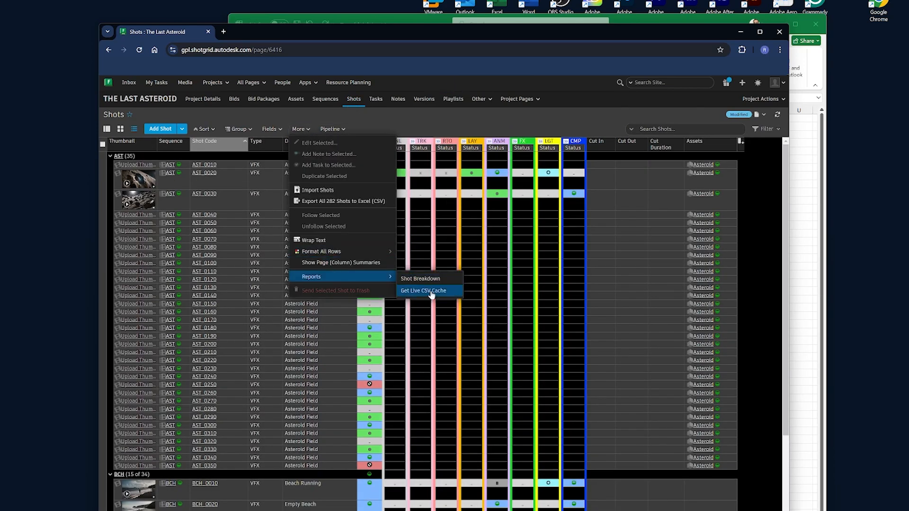
click(426, 291)
click(629, 116)
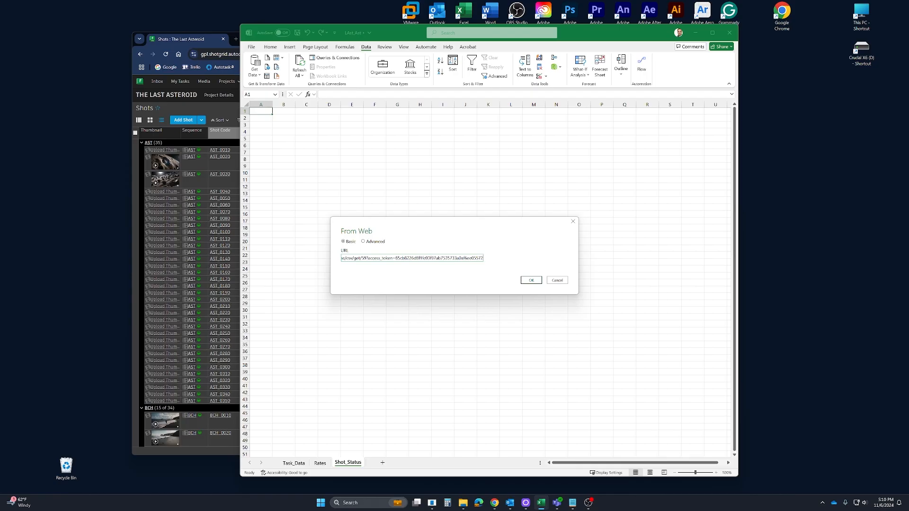
Connect the Shot_Status sheet to the shots CSV URL with its access token and open the data in Power Query for transformation
click(530, 281)
click(557, 359)
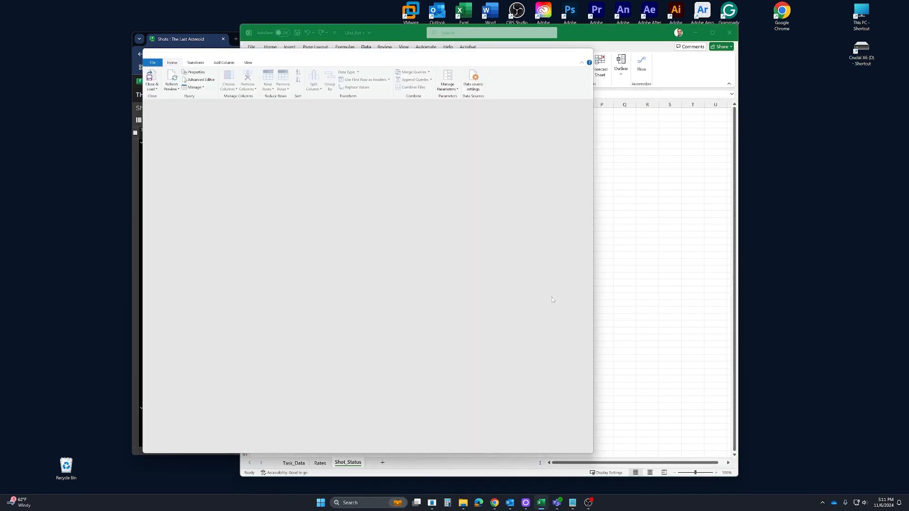
Remove the Thumbnail column and all columns from Column7 (Online) through Column18 (Assets) from the shots query
right_click(256, 118)
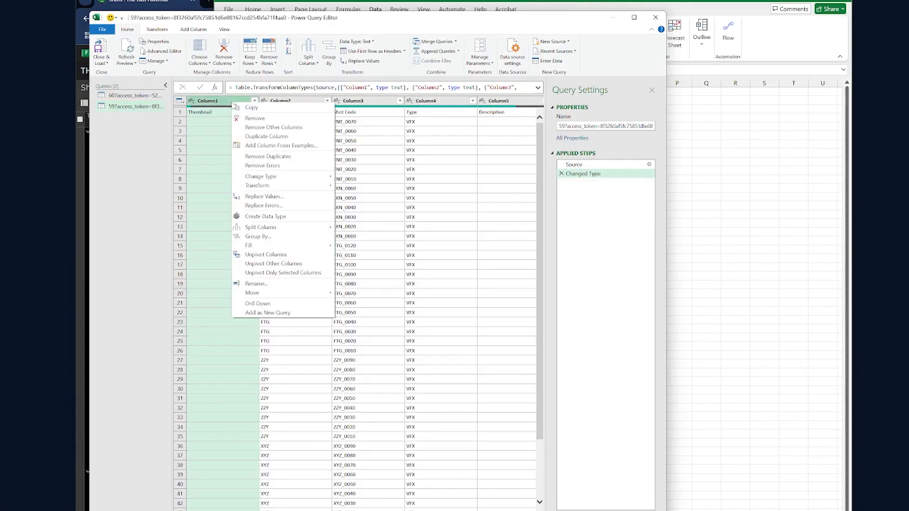
click(255, 118)
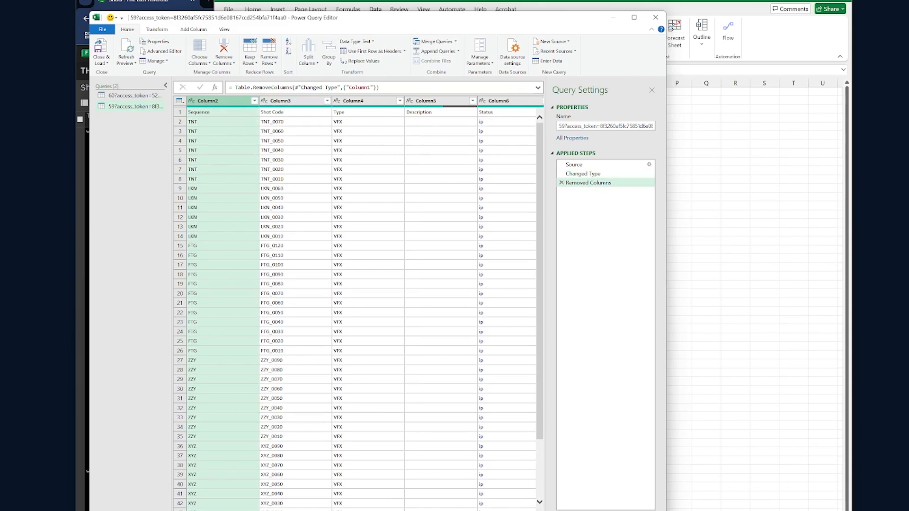
scroll(365, 303, right, 3)
click(436, 101)
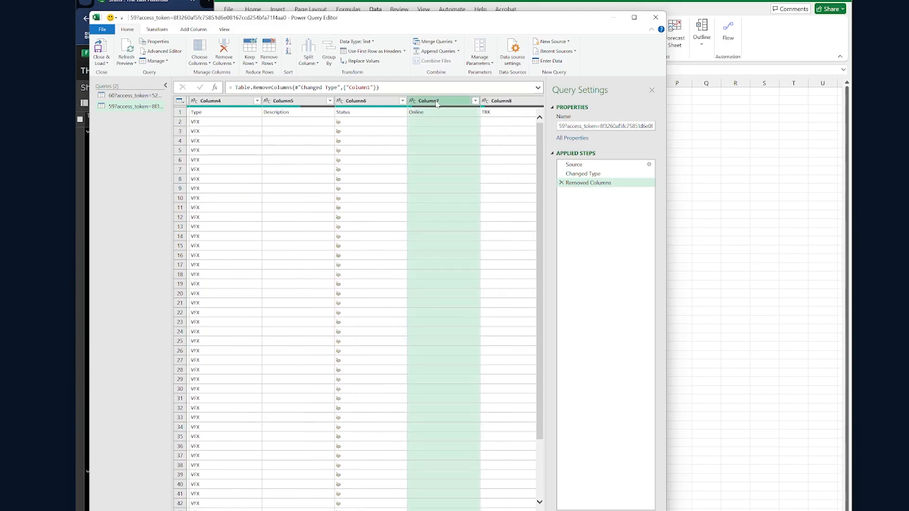
scroll(355, 496, right, 5)
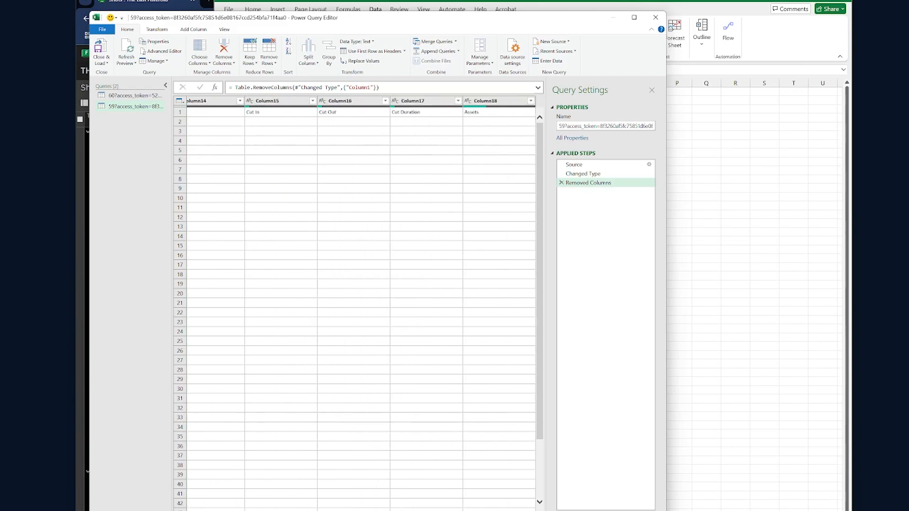
shift+click(501, 105)
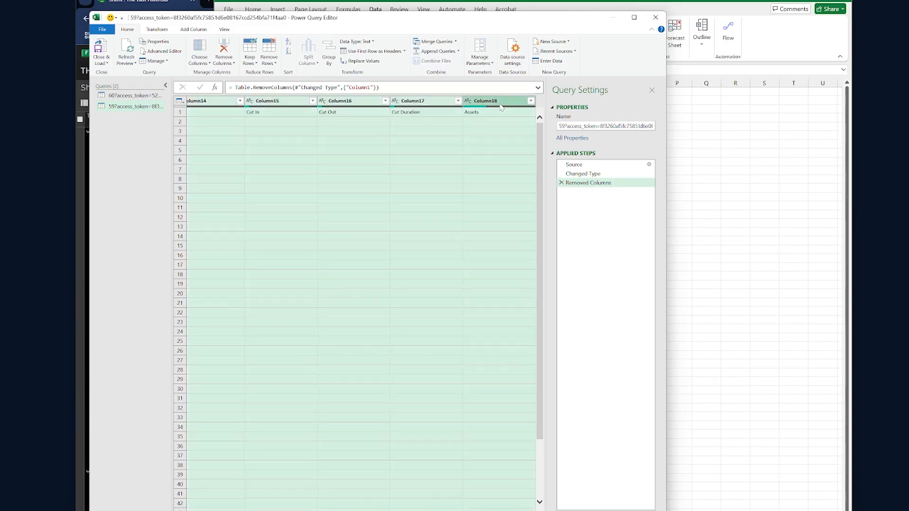
right_click(501, 107)
click(515, 120)
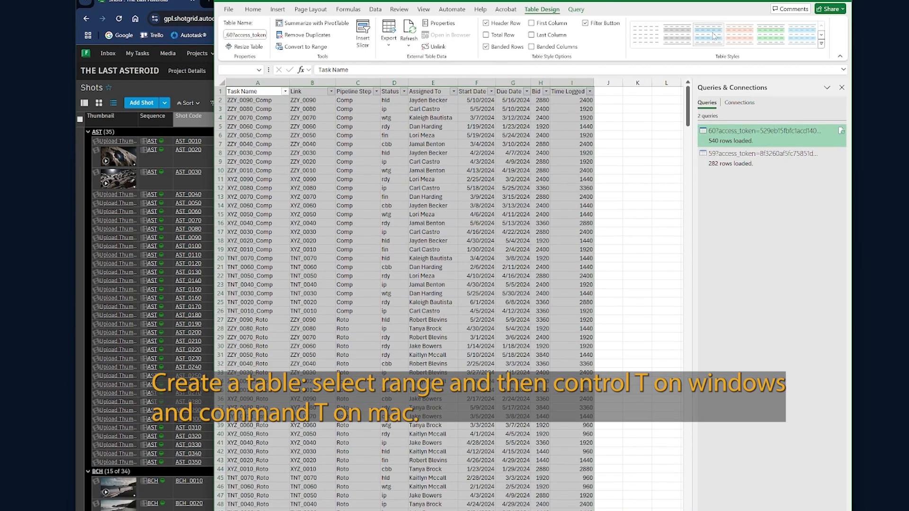
Apply a light blue banded style to the task data table and dismiss the list of queries and connections
click(708, 34)
click(842, 87)
Add Percent of Bid, Client Rate and Client Bid as new column headers after Time Logged in the task table
click(608, 92)
text(P)
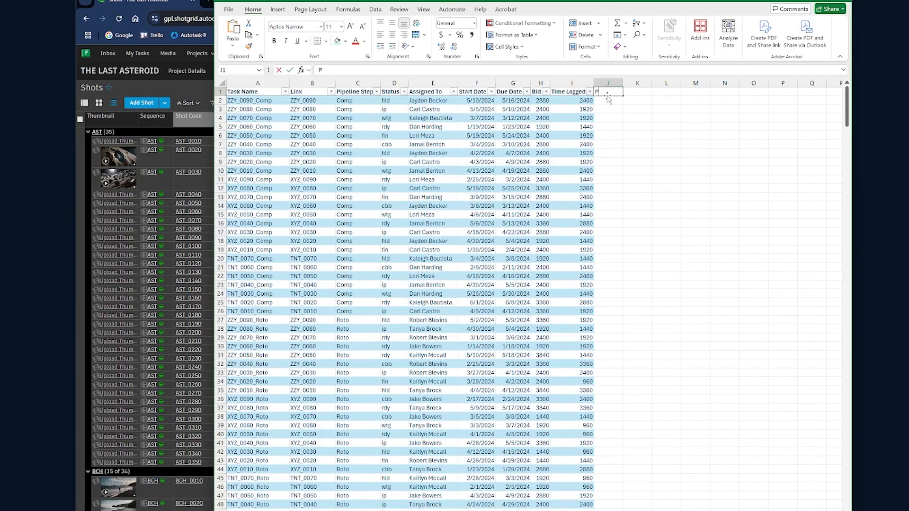
text(ercent of Bid)
key(Tab)
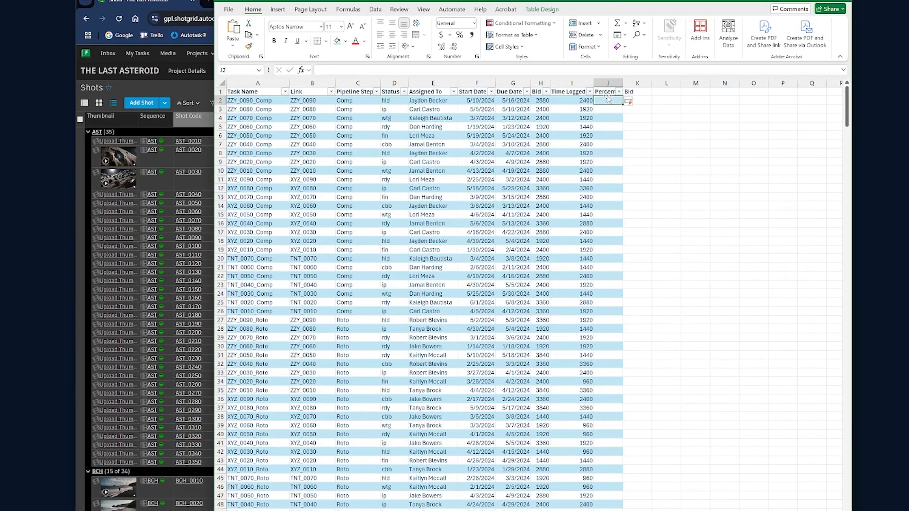
text(Client Rate)
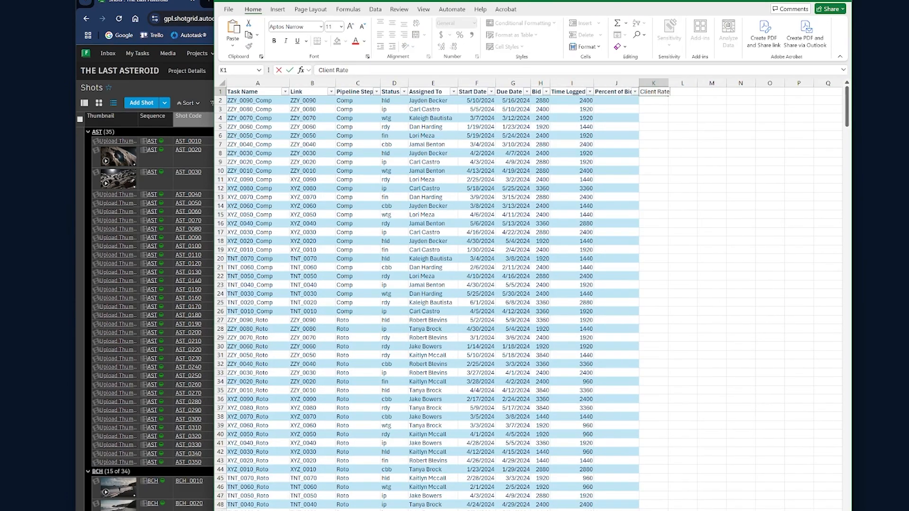
key(Tab)
text(Client Bid)
key(Tab)
Add Artist Rate, Actual and Over-Under as further column headers after Client Bid
text(Artist Rate)
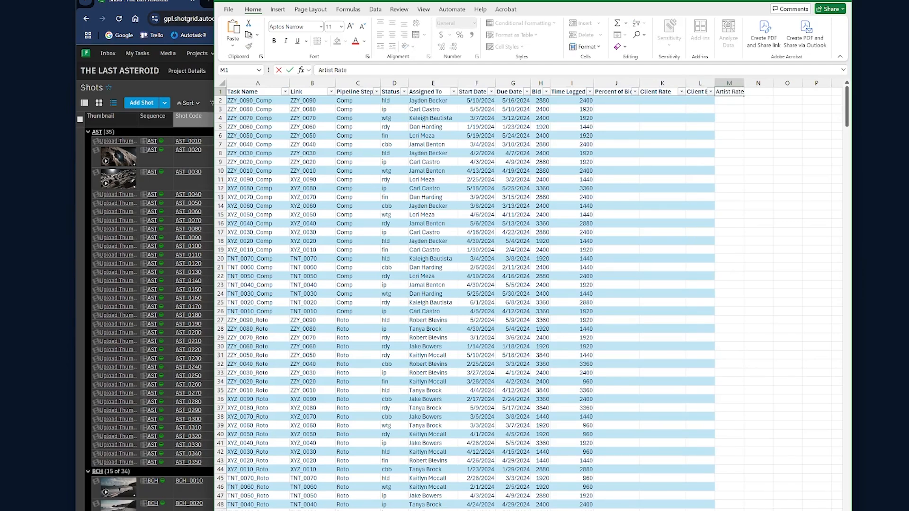
key(Tab)
text(Actual)
key(Tab)
text(Over-Unde)
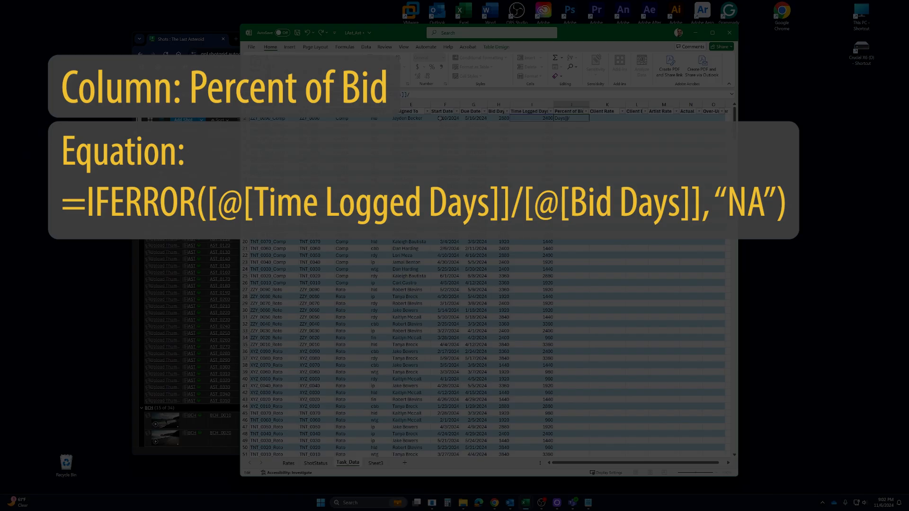
Fill Percent of Bid with =IFERROR([@[Time Logged Days]]/[@[Bid Days]],"NA") and Client Rate with =VLOOKUP([@[Pipeline Step]],Rates!F:J,4,FALSE)
text([)
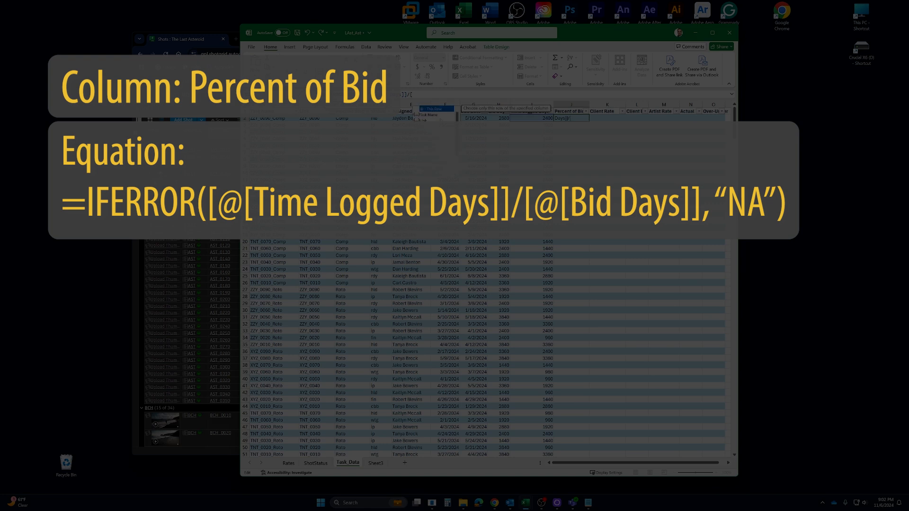
text(@)
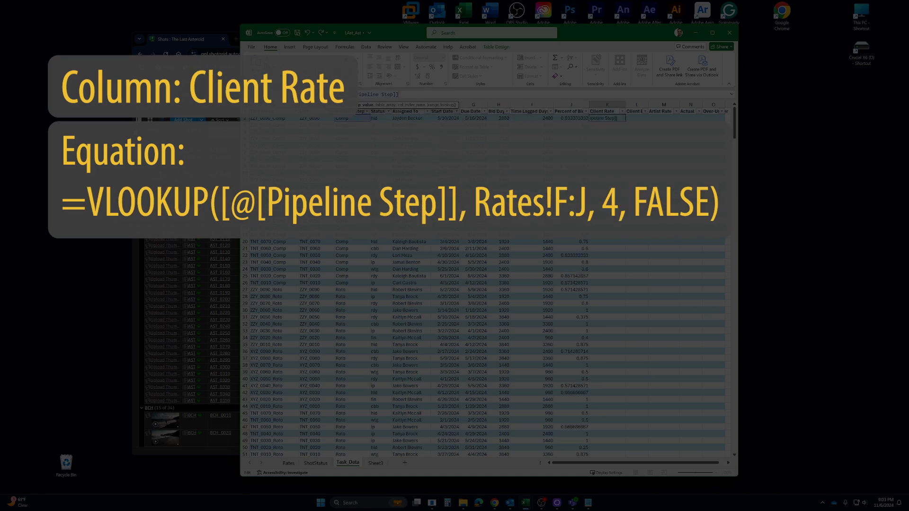
text(,)
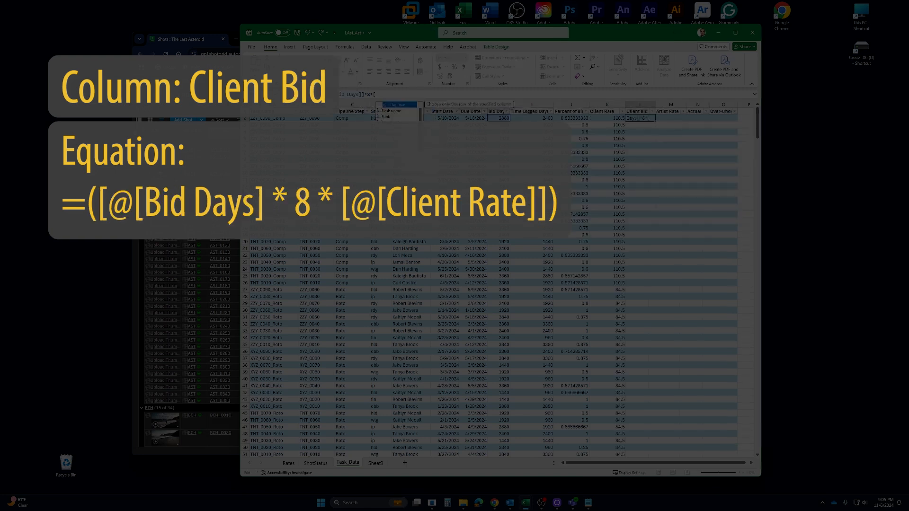
Calculate Client Bid as =[@[Bid Days]]*8*[@[Client Rate]] and Artist Rate as =VLOOKUP([@[Assigned To]],Rates!A:C,3,FALSE)
text(@)
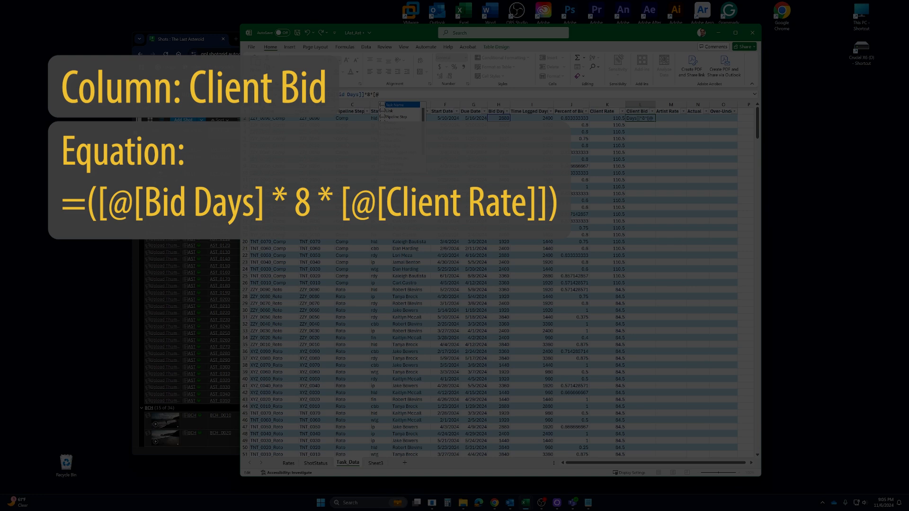
text([@[Assigned To)
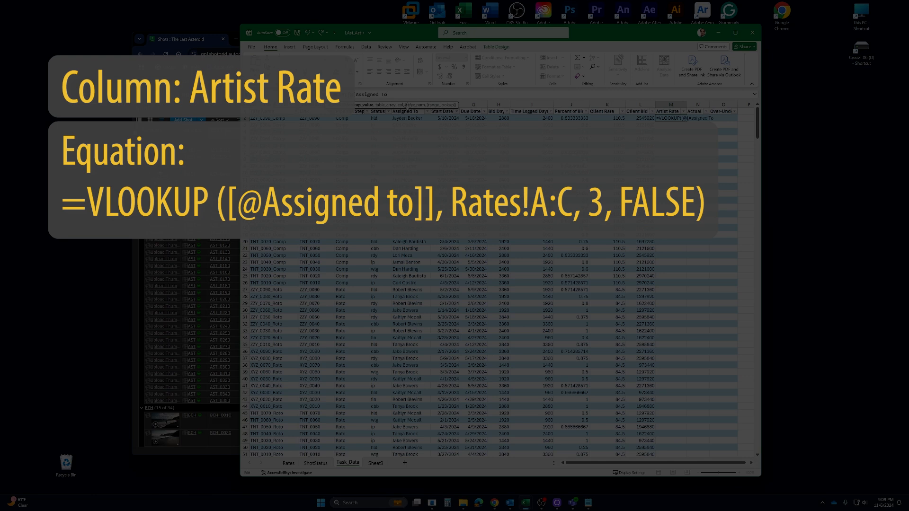
text(])
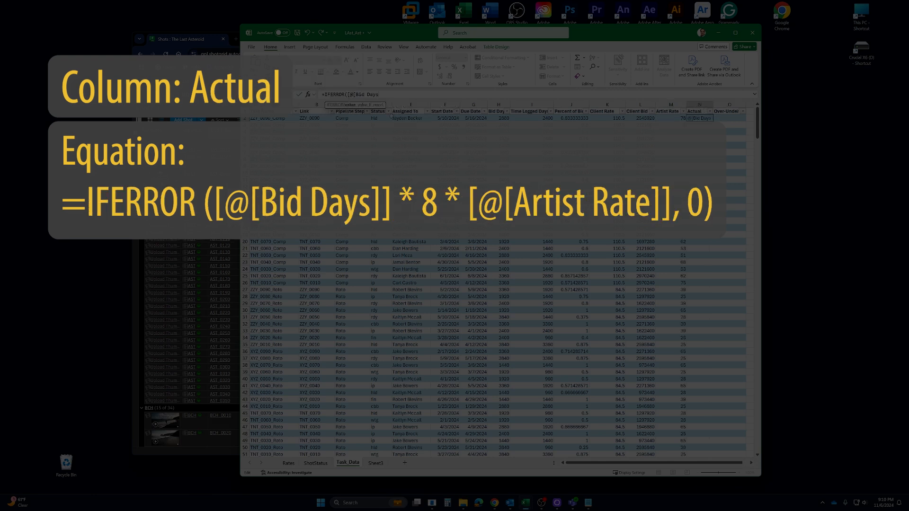
text(]])
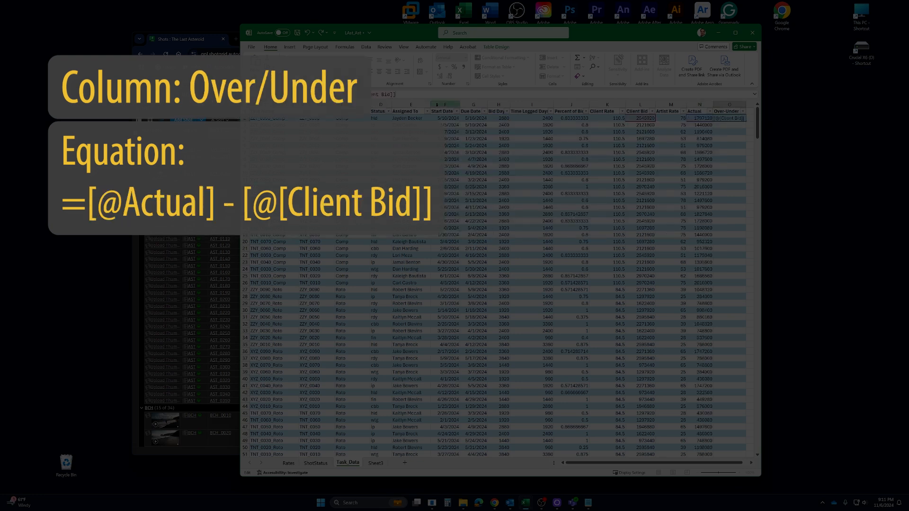
key(Return)
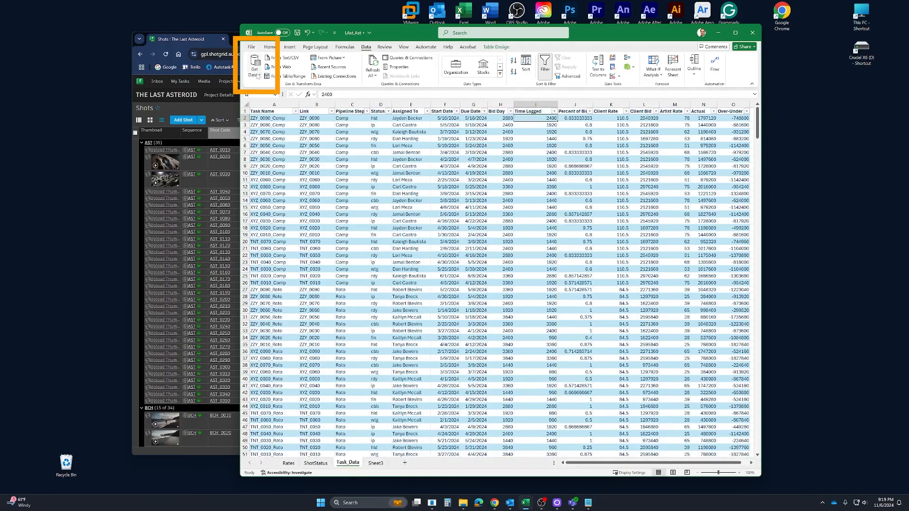
Launch the Power Query Editor and add a custom column to the task query with the formula [Bid]/480
click(257, 75)
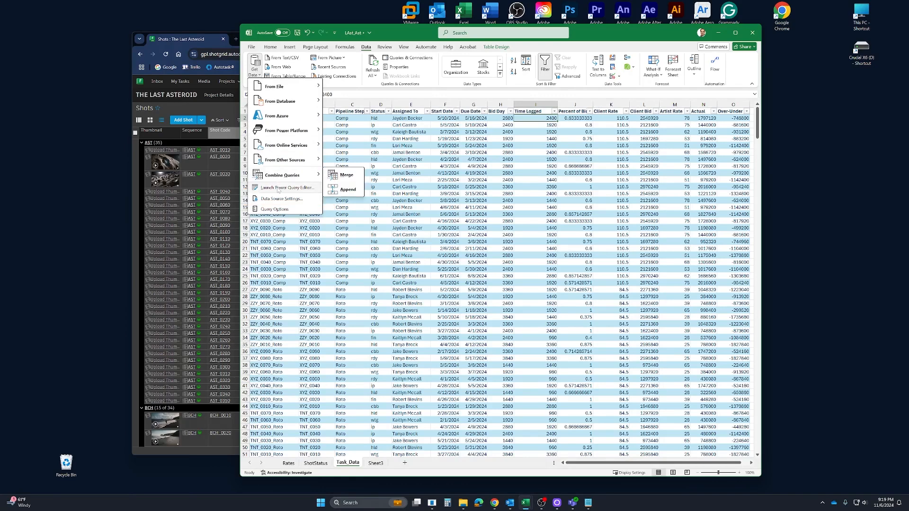
click(280, 188)
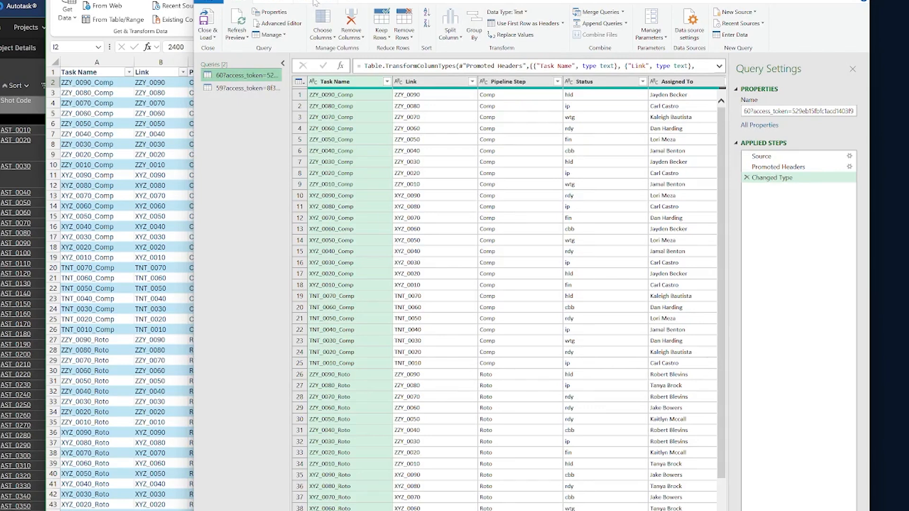
click(420, 62)
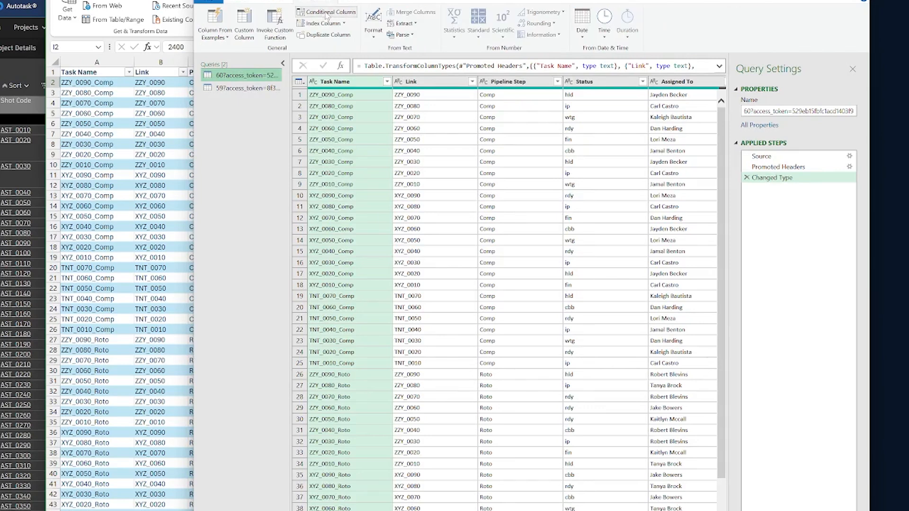
click(248, 21)
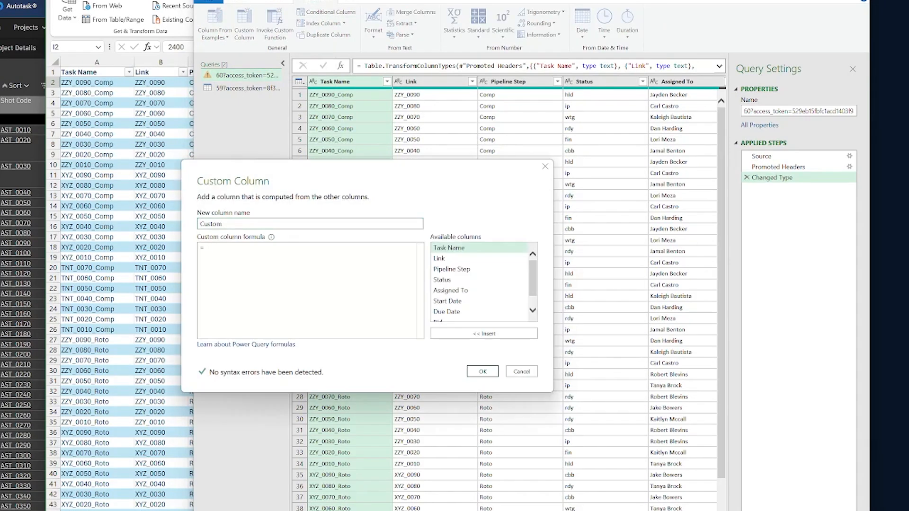
drag(533, 284, 533, 298)
double_click(438, 306)
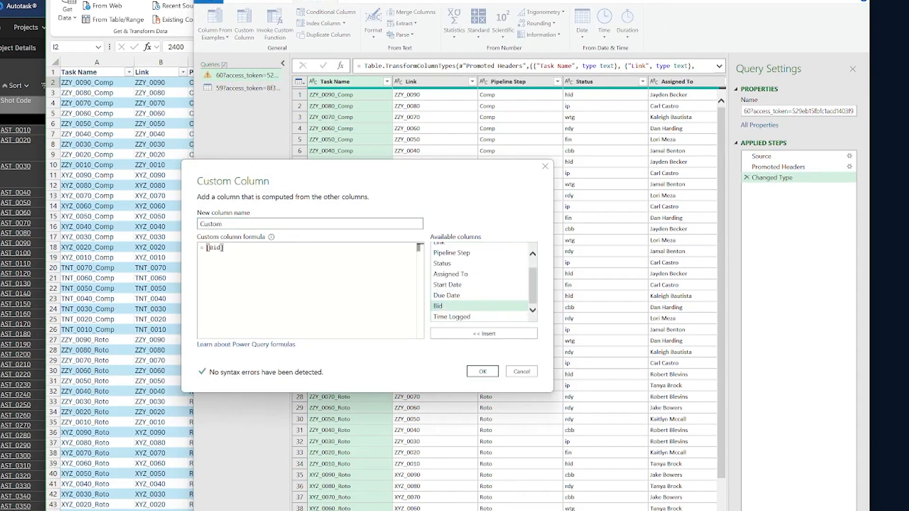
text(/480)
click(479, 373)
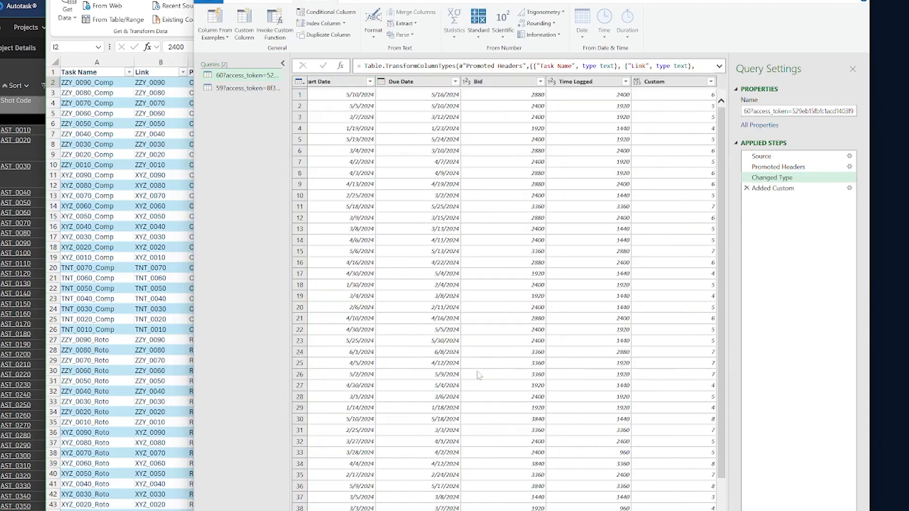
Add a second custom column to the task query with the formula [Time Logged]/480
click(244, 23)
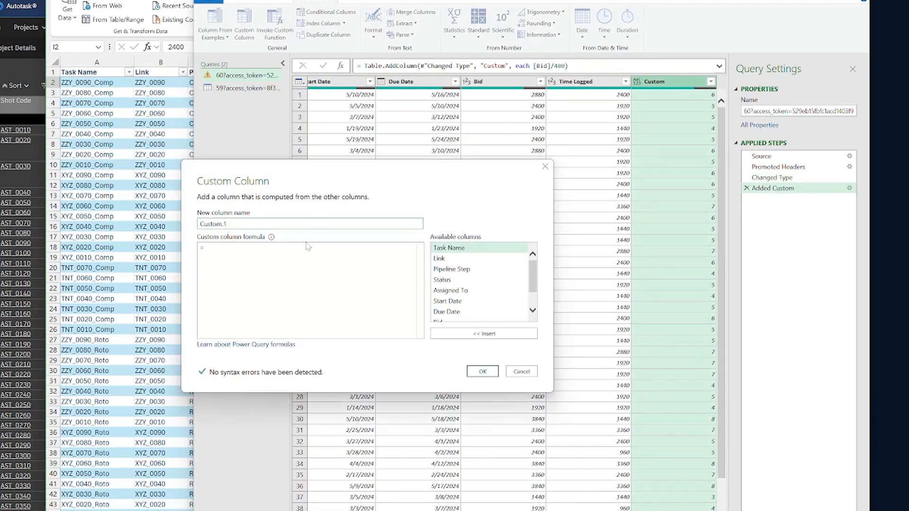
scroll(478, 284, down, 1)
double_click(452, 306)
text(/480)
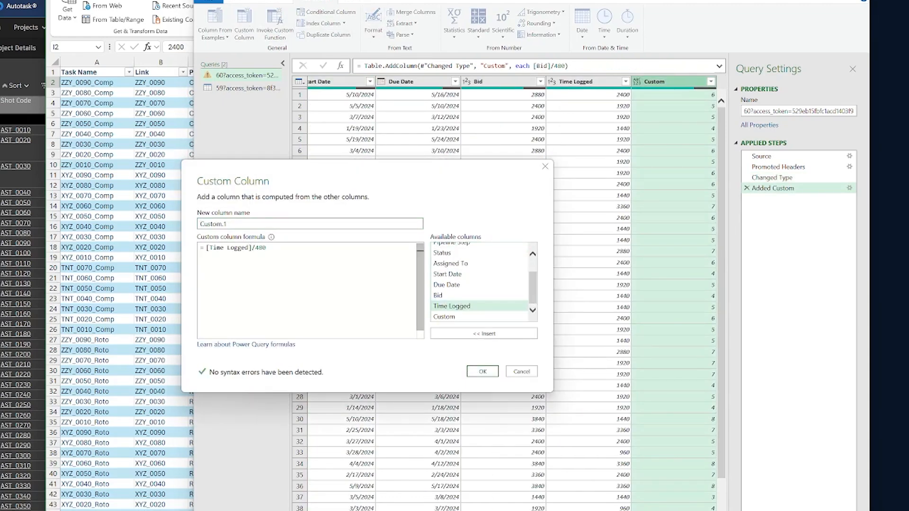
click(482, 372)
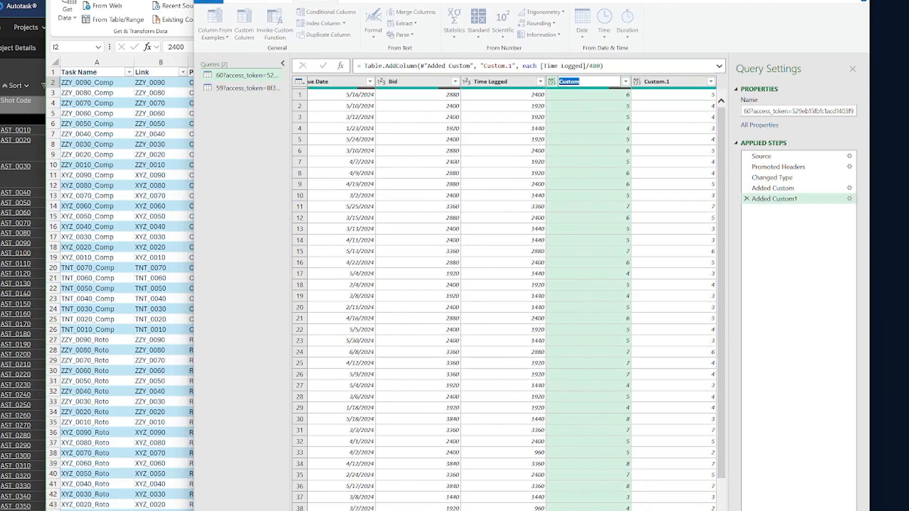
Rename the Custom column as Bid Days and the Custom.1 column as Time Logged Days
text(Bid Days)
key(Tab)
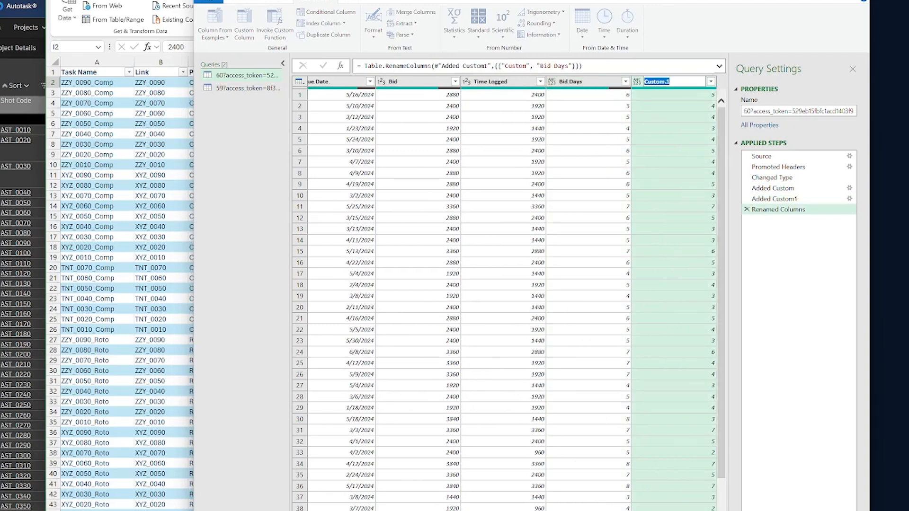
text(Time Logged Days)
key(Return)
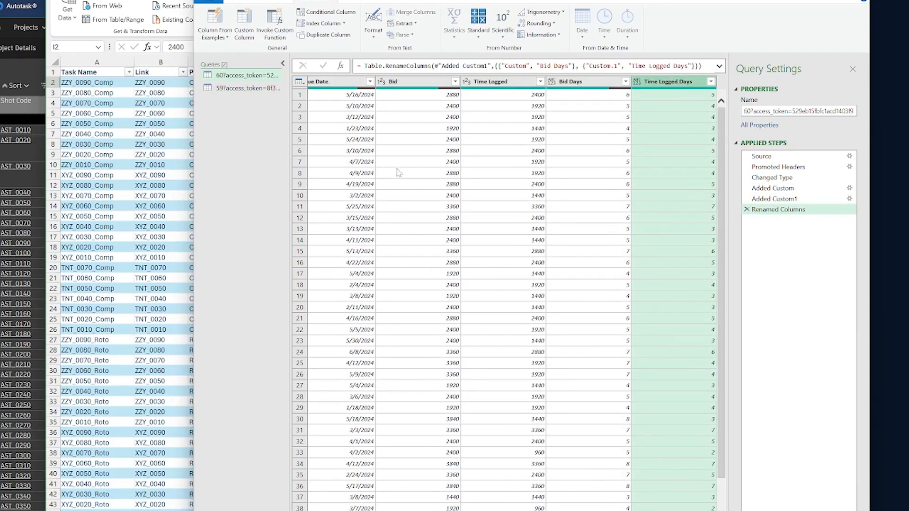
Remove the original Bid and Time Logged columns from the task query and load the result back into the workbook
click(401, 88)
right_click(401, 87)
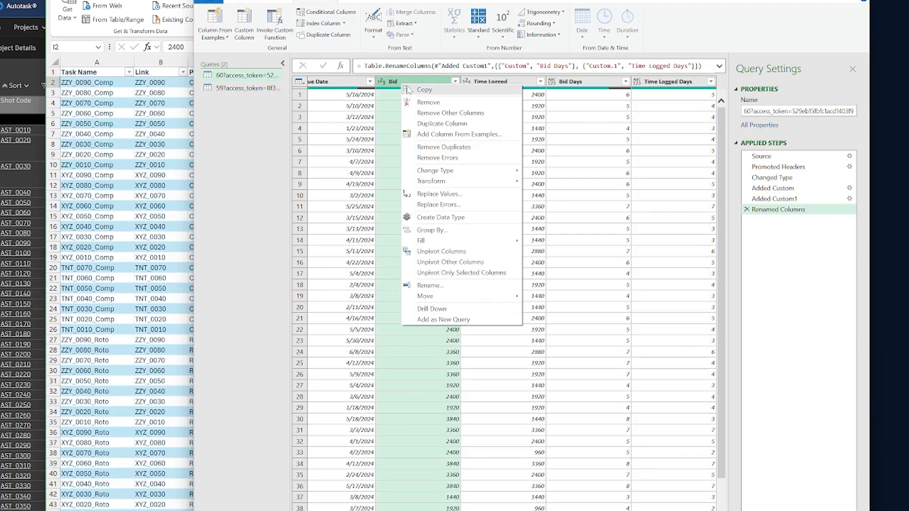
click(423, 103)
click(550, 95)
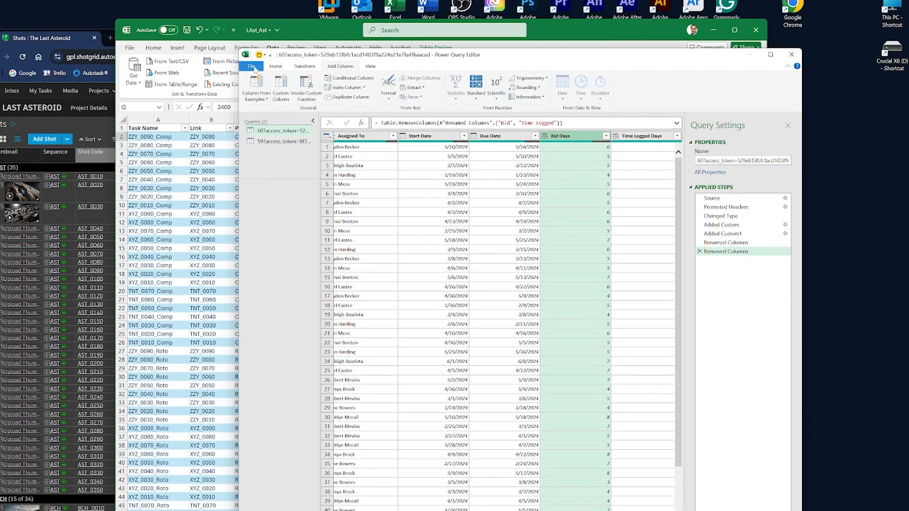
click(252, 66)
click(268, 80)
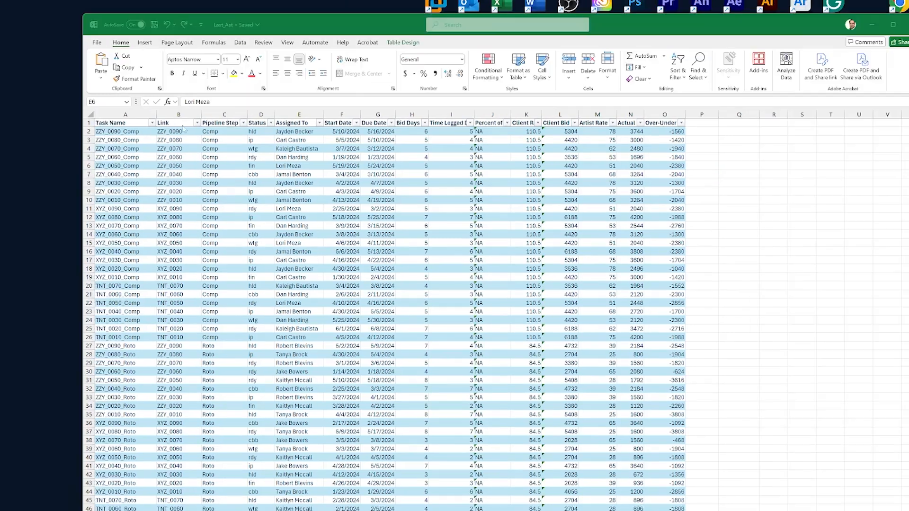
Rename the Link column header in the task table as Shot
click(180, 123)
text(Shot)
key(Return)
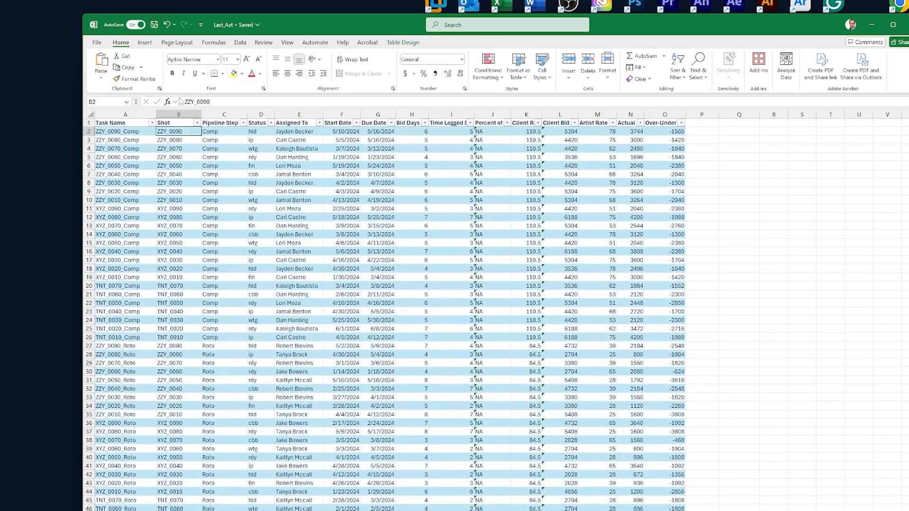
Move the Task Name column to between the Shot and Pipeline Step columns
right_click(106, 114)
click(110, 131)
click(215, 113)
right_click(215, 112)
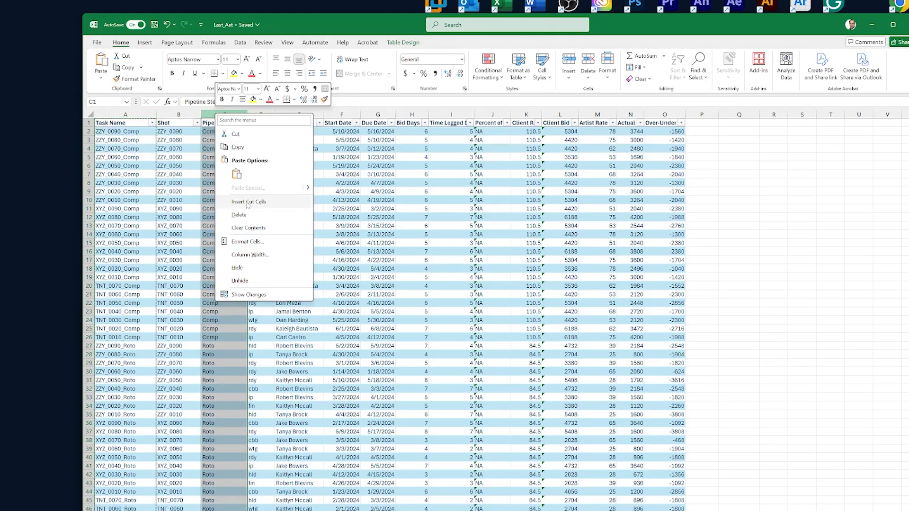
click(246, 201)
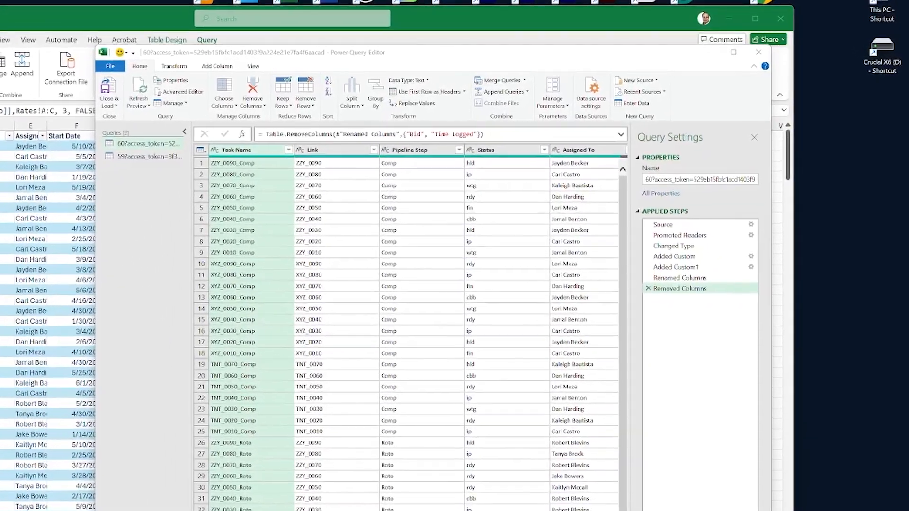
Duplicate the Link column in the task query and rename the copy as Sequence
click(330, 151)
right_click(331, 152)
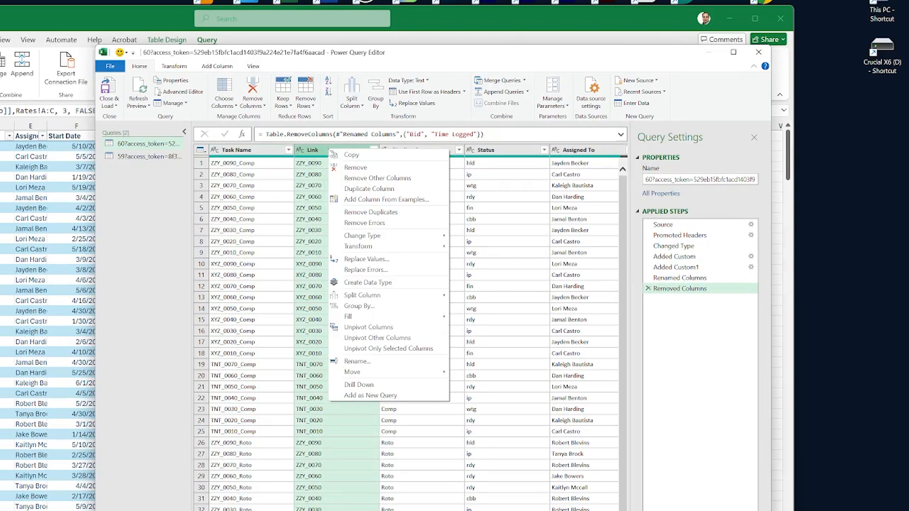
click(356, 188)
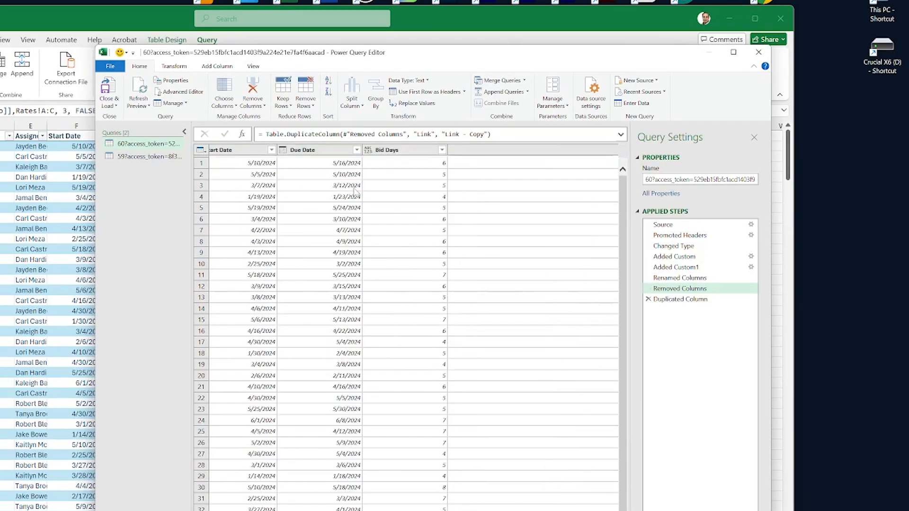
double_click(560, 150)
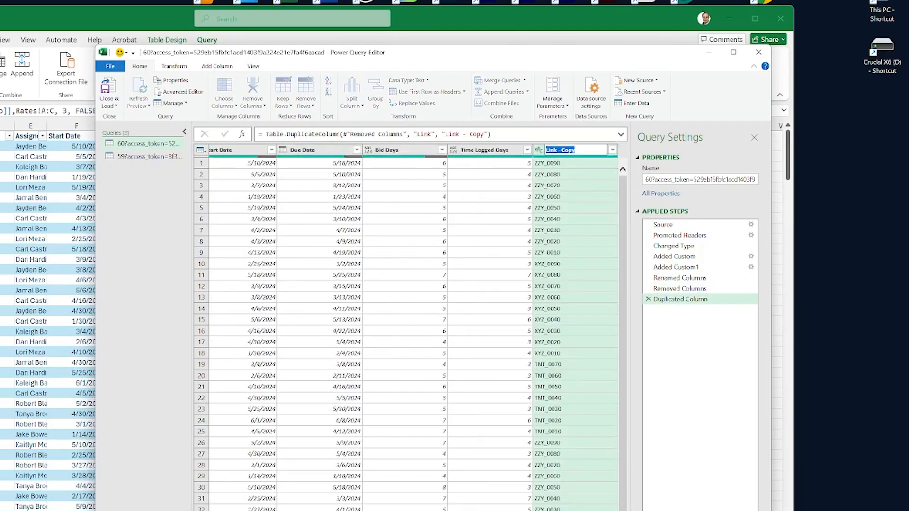
text(Sequence)
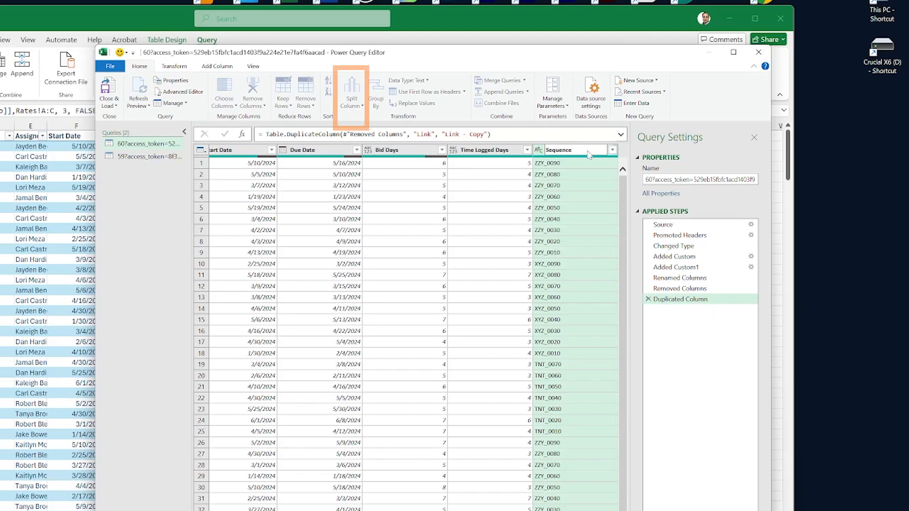
key(Return)
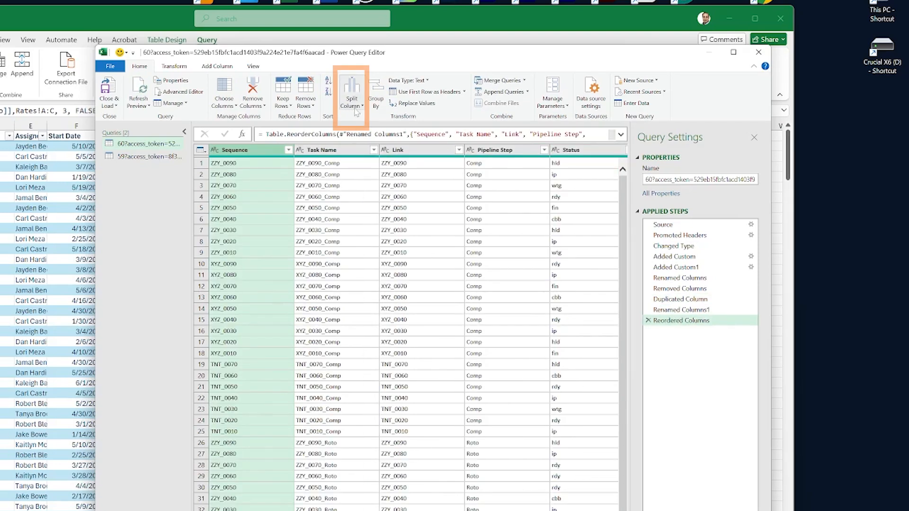
Split the Sequence column at each occurrence of the custom underscore delimiter
click(355, 107)
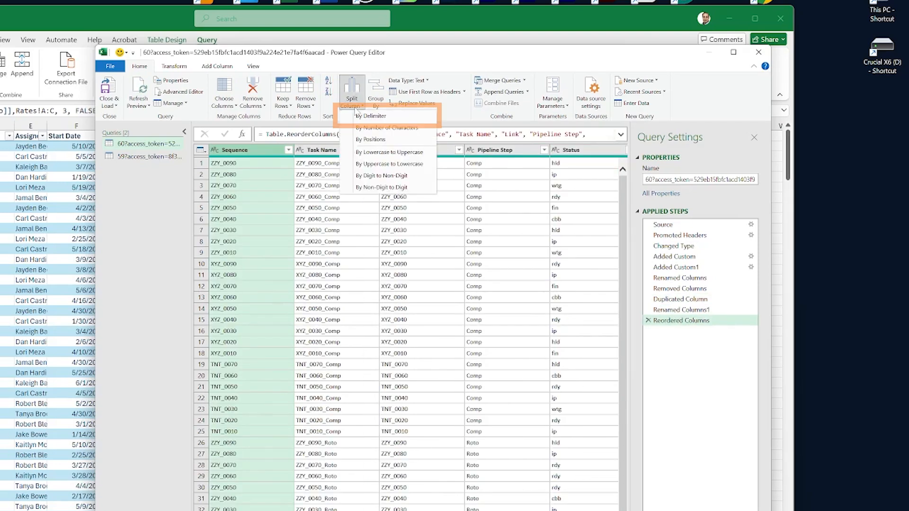
click(365, 116)
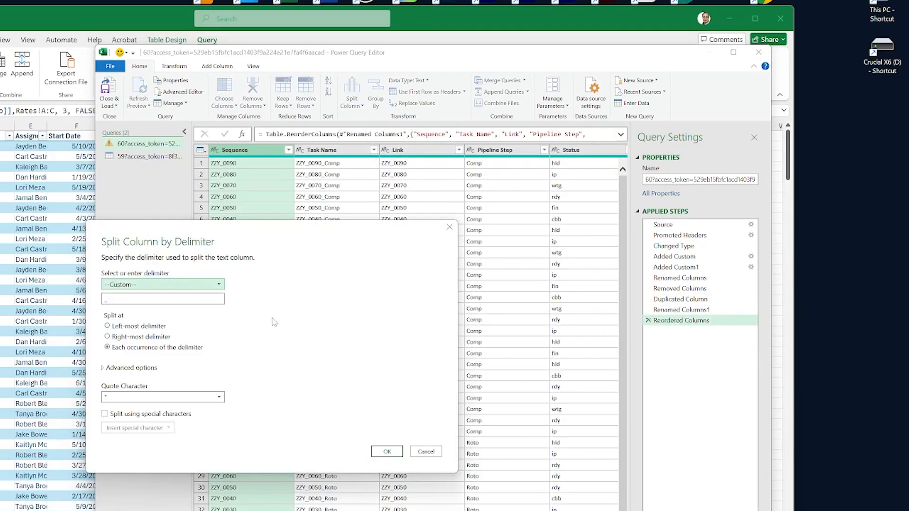
click(387, 451)
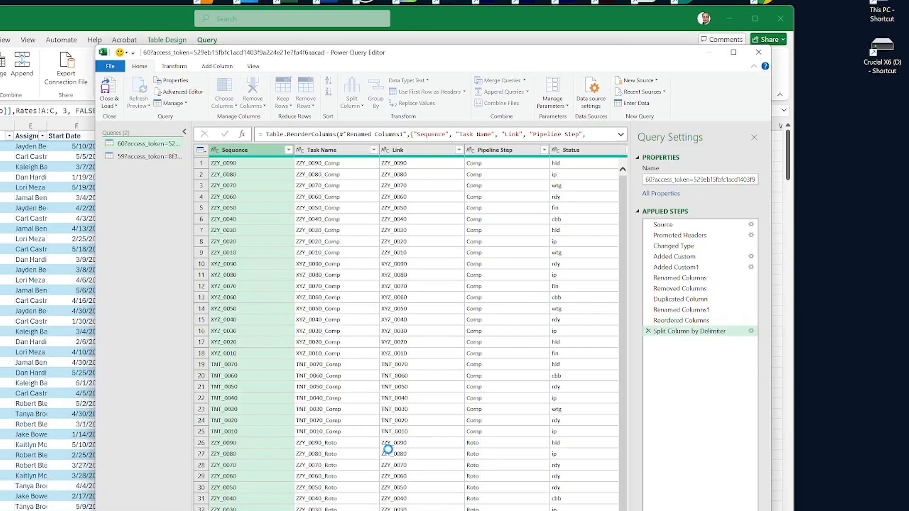
Remove the Sequence.2 column from the task query and load the result back into the workbook
click(341, 156)
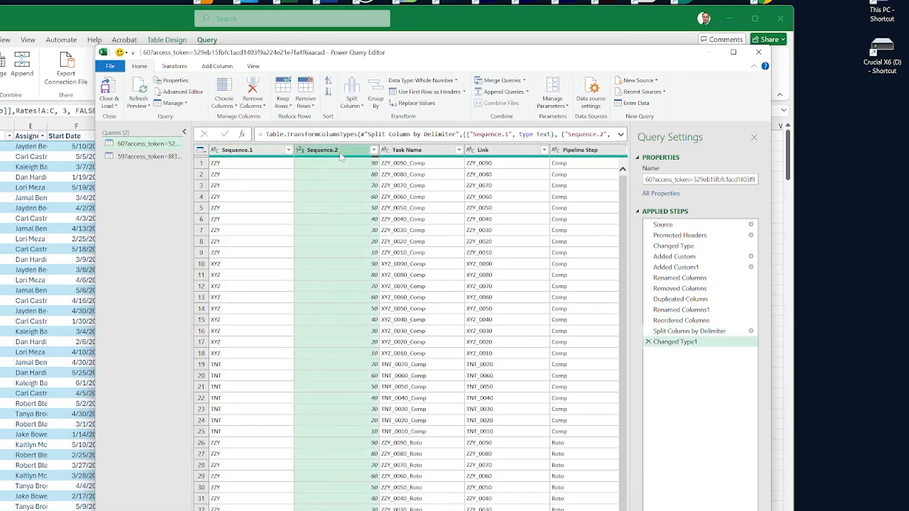
right_click(340, 154)
click(364, 174)
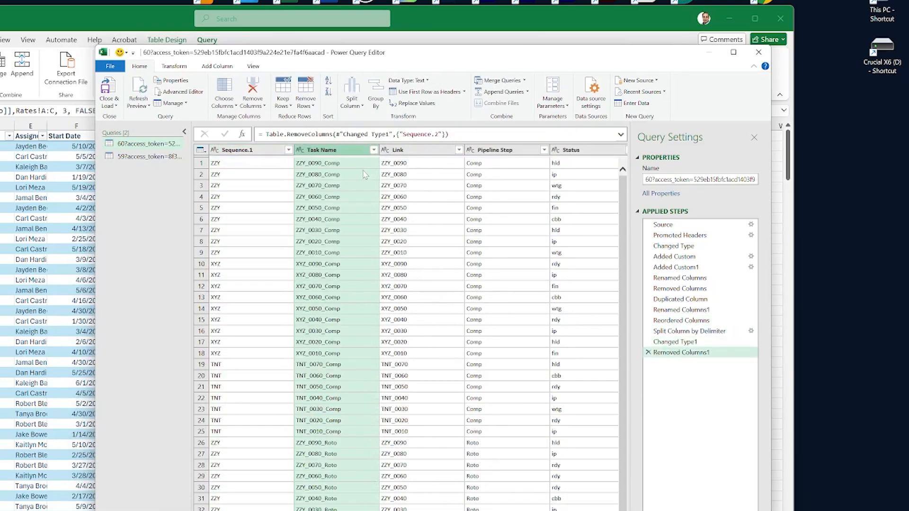
click(114, 103)
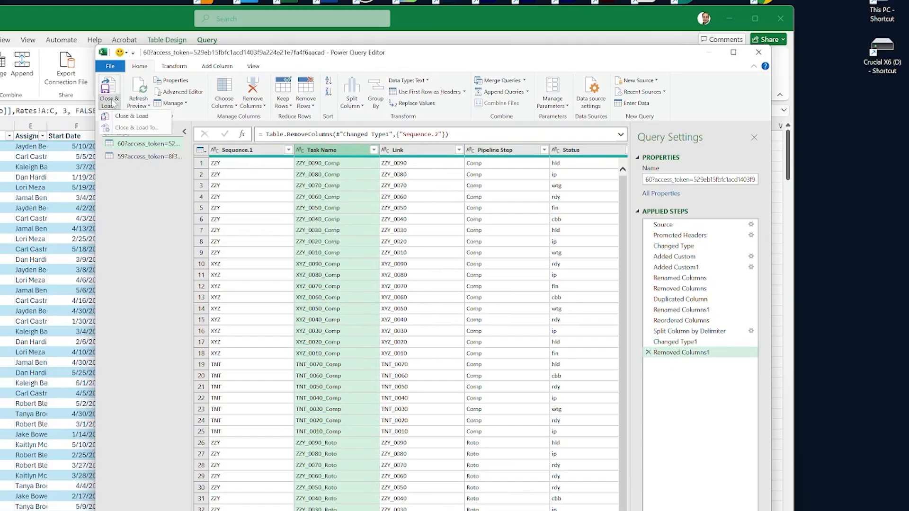
click(125, 116)
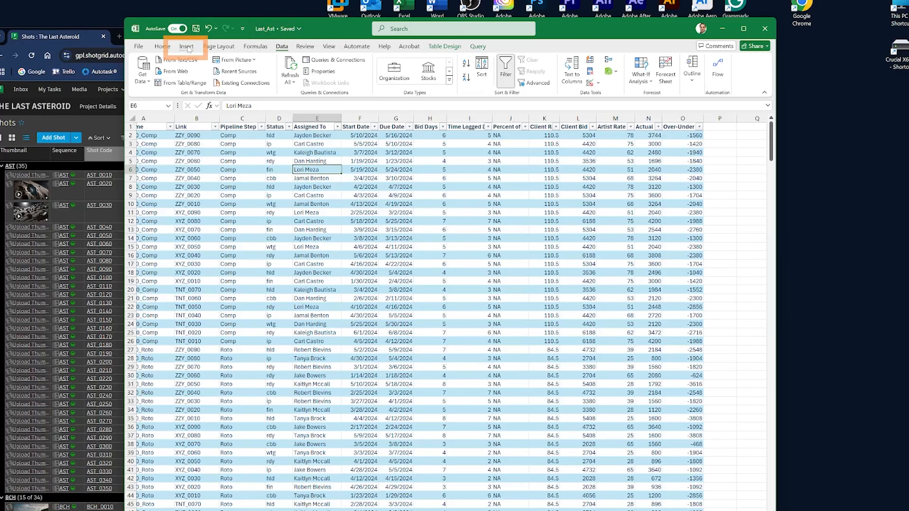
Create a PivotTable from the LA_Data table in the existing worksheet at location Analysis!$A$1
click(187, 47)
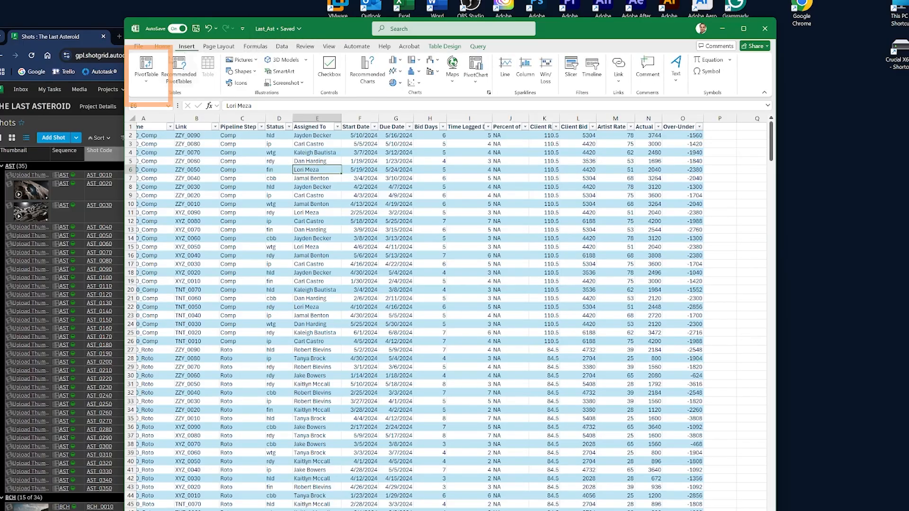
click(152, 77)
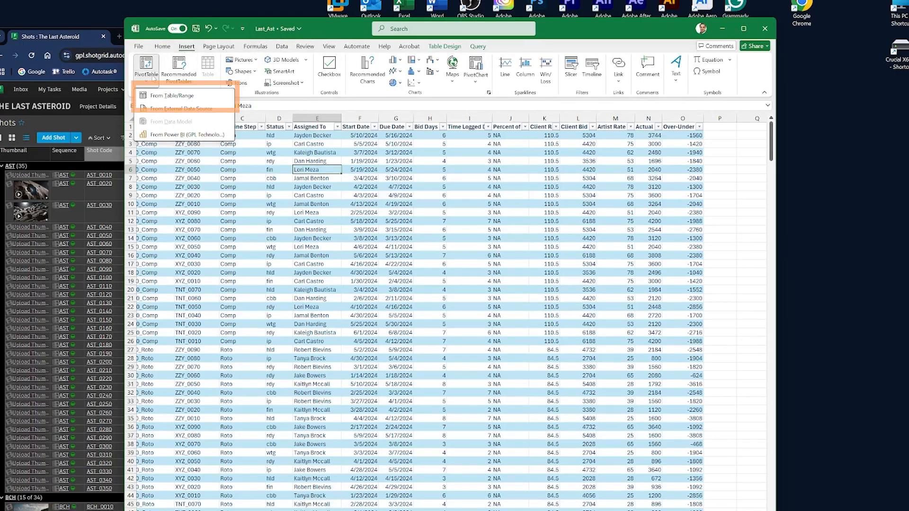
click(173, 95)
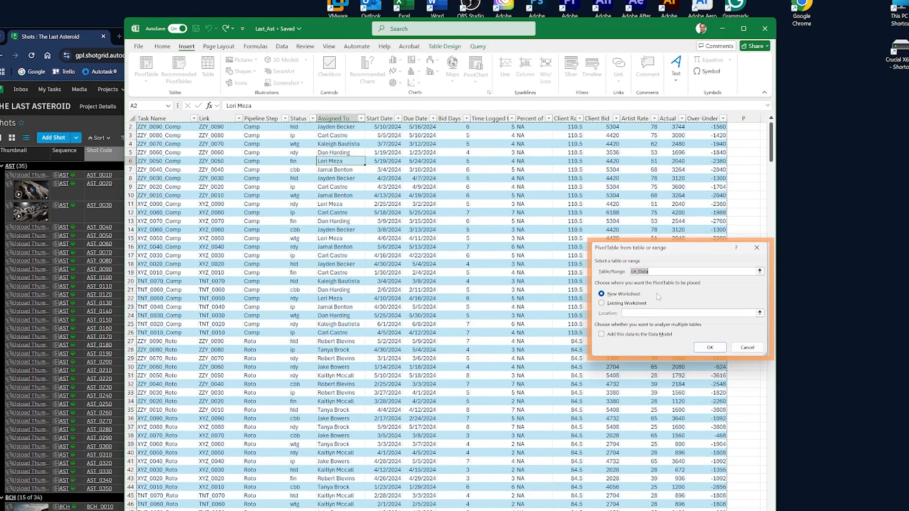
click(602, 303)
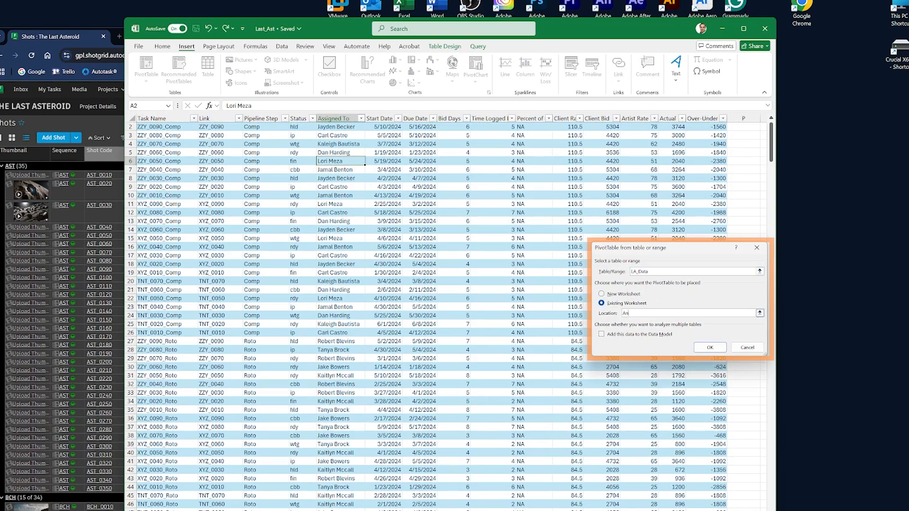
text(Analysis!$A$1)
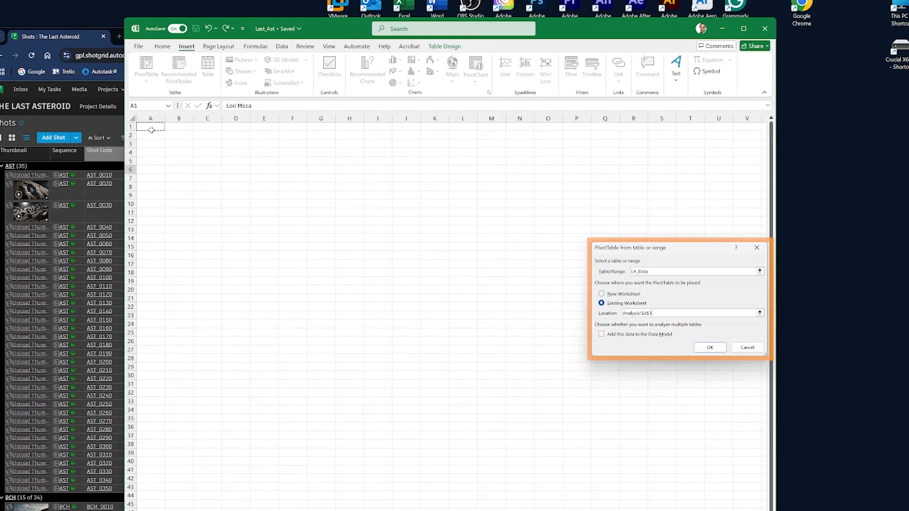
click(713, 350)
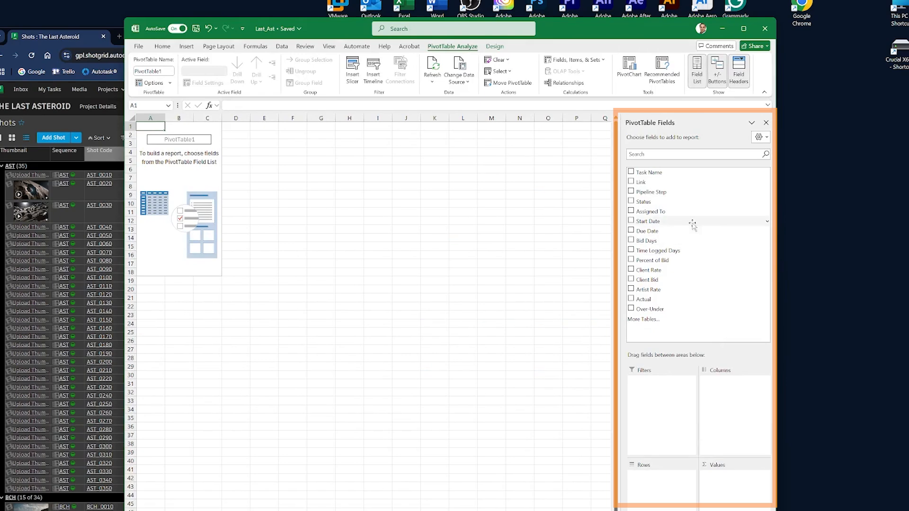
Add Bid Days, Time Logged Days, Client Bid, Actual and Over-Under as PivotTable values and lay the values out in rows
click(631, 241)
click(631, 250)
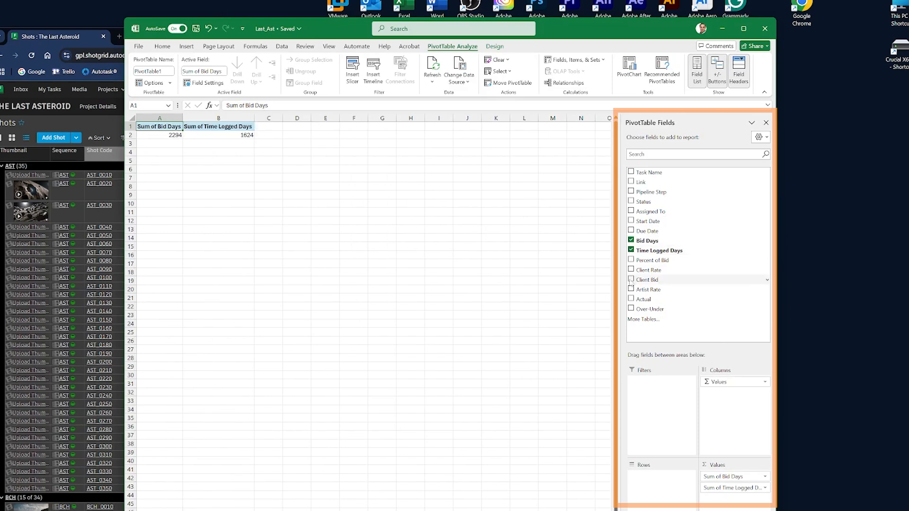
click(631, 279)
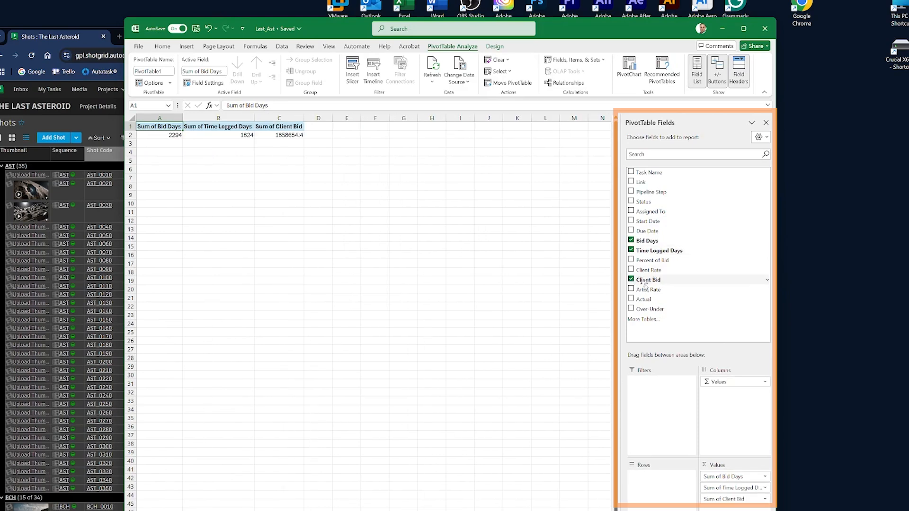
click(632, 299)
click(631, 309)
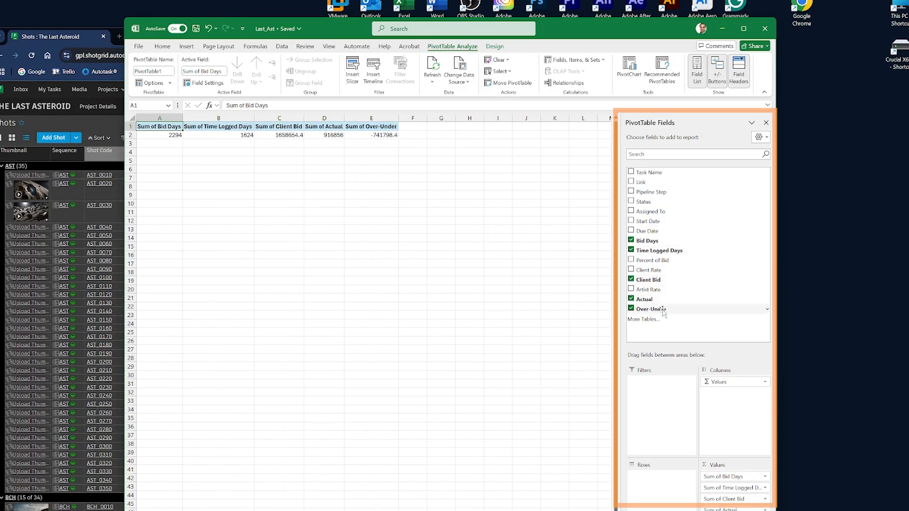
drag(737, 382, 672, 477)
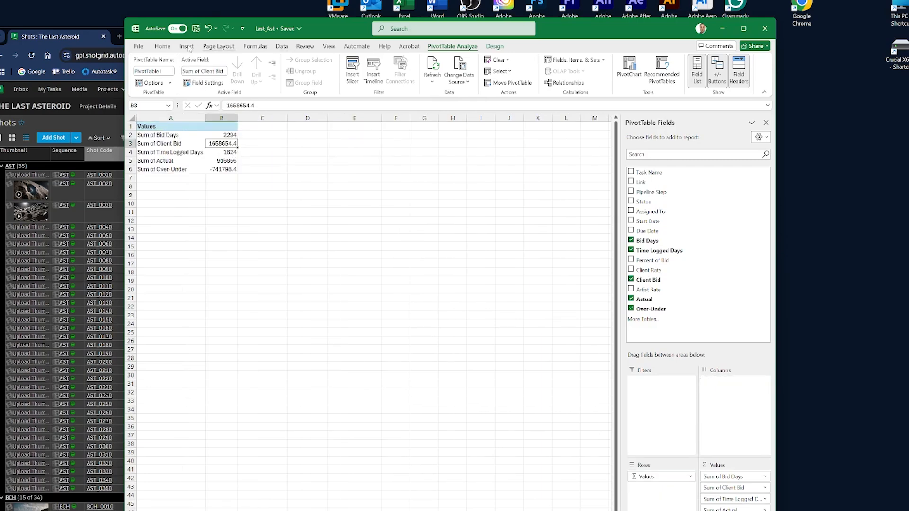
Format the Sum of Client Bid value as accounting currency without decimals
click(163, 46)
click(374, 71)
click(386, 83)
click(386, 82)
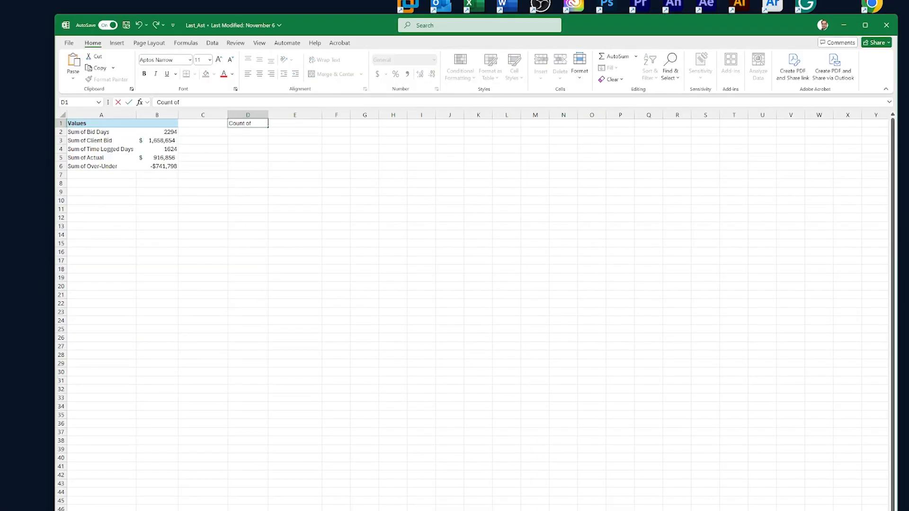
Enter the headings Count of Scenes, Count of Shots and Percent Completed in cells D1 to F1
text(Scenes)
key(Tab)
text(Count of Shots)
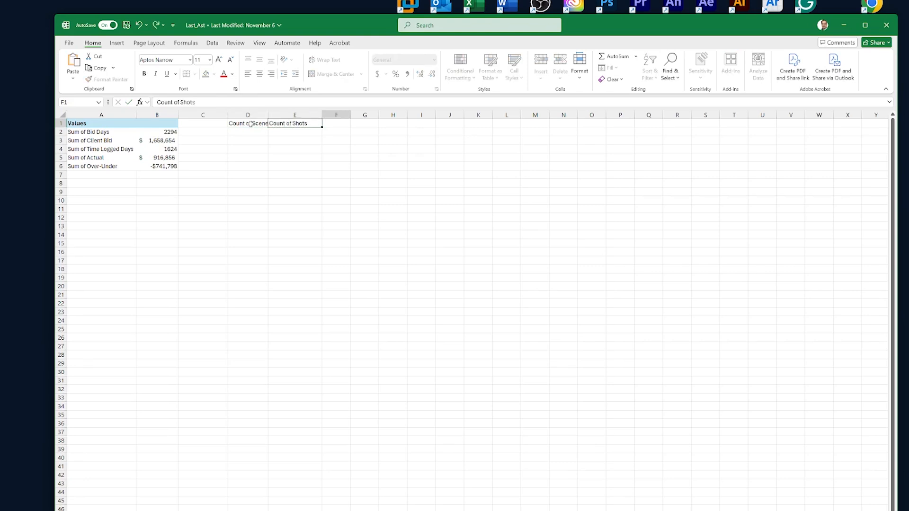
key(Tab)
text(Percent Completed)
Enter the headings Count of "fin" in D3 and Last Date in E3
click(243, 141)
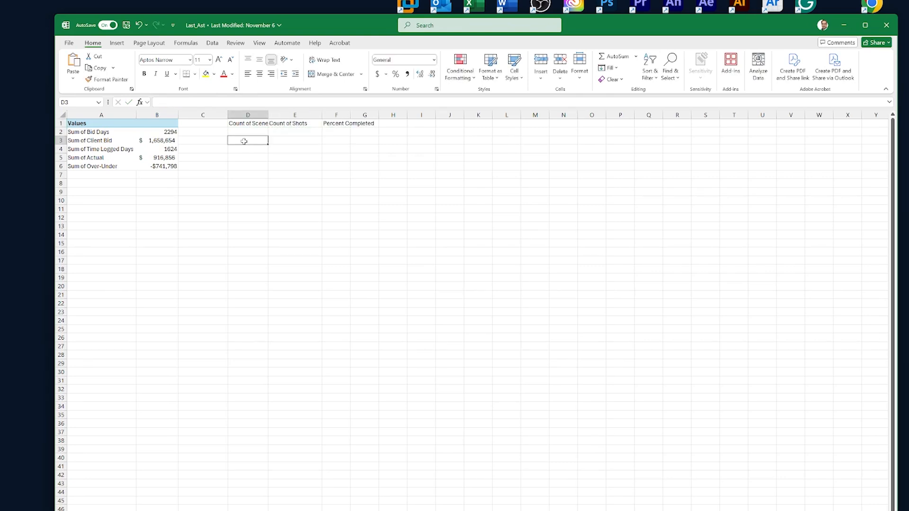
text(Count of "fin")
key(Tab)
text(Last Date)
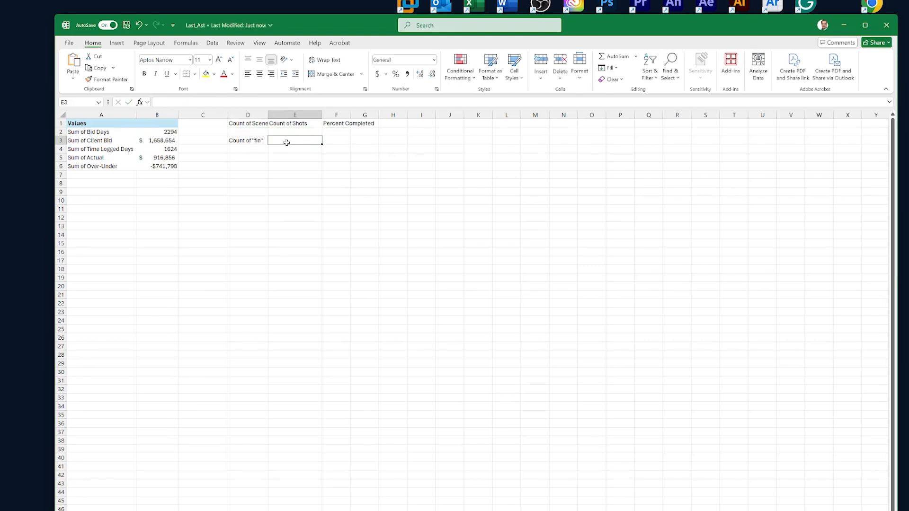
Widen columns D and F to fit their headings
click(337, 175)
drag(269, 115, 283, 115)
drag(365, 115, 399, 115)
drag(251, 123, 364, 124)
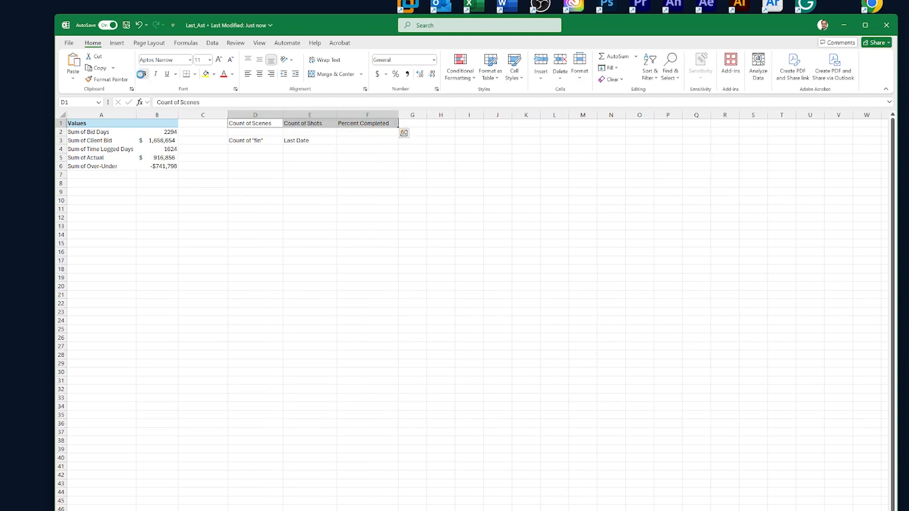
click(144, 74)
drag(251, 140, 308, 141)
click(144, 74)
key(ctrl+z)
key(ctrl+z)
Copy the PivotTable's Values header formatting onto the headings in D1:F1 and D3:E3
click(163, 124)
click(110, 79)
drag(258, 124, 351, 124)
click(110, 79)
drag(251, 141, 307, 141)
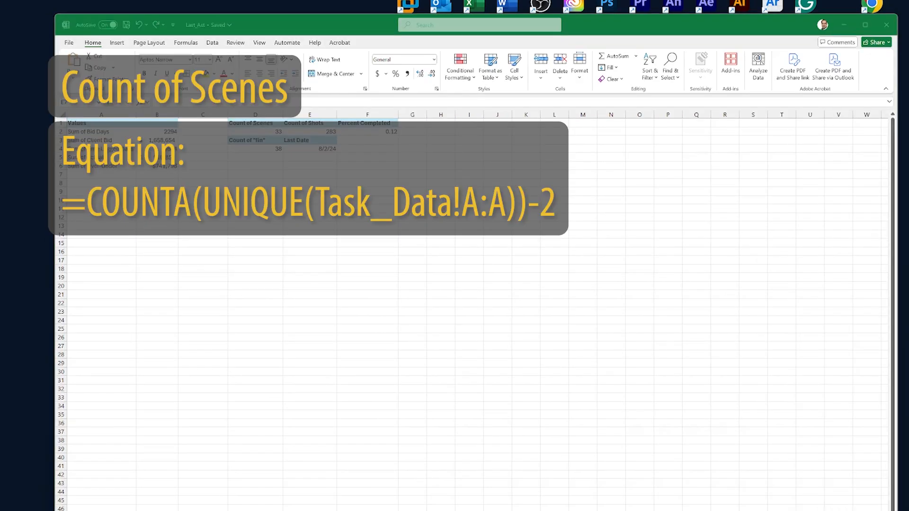
Review the formulas behind Count of Scenes, Count of Shots, Percent Completed, Count of "fin" and Last Date
click(254, 132)
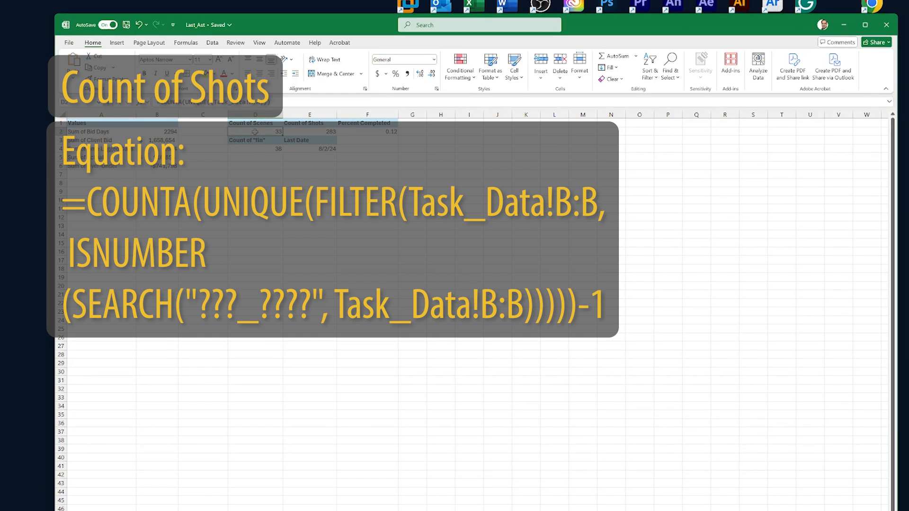
click(291, 133)
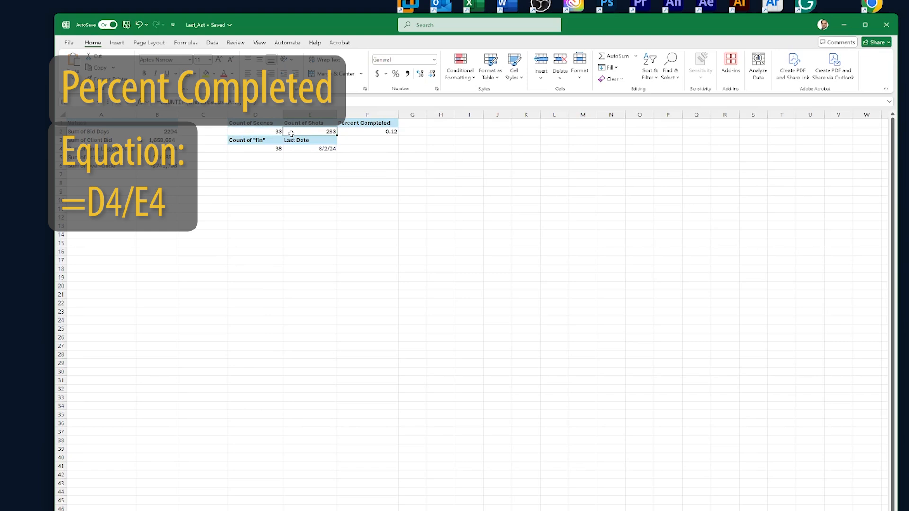
click(357, 131)
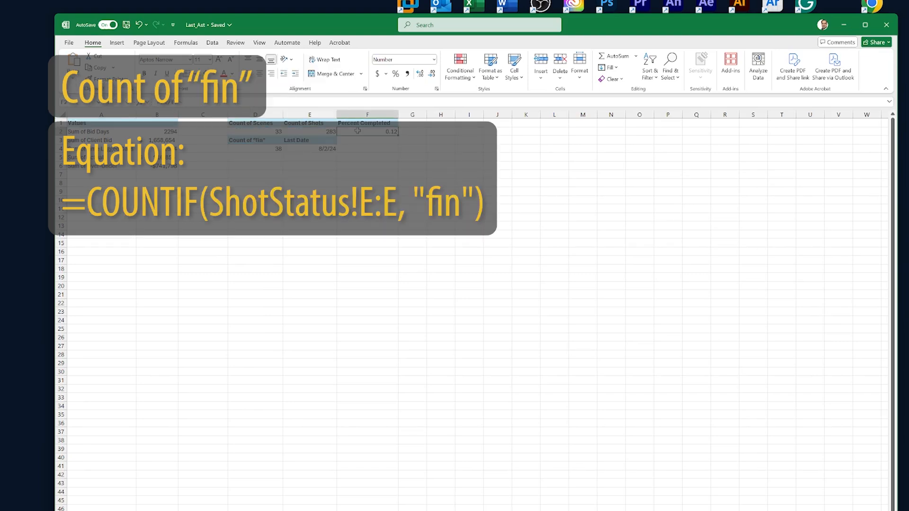
click(268, 148)
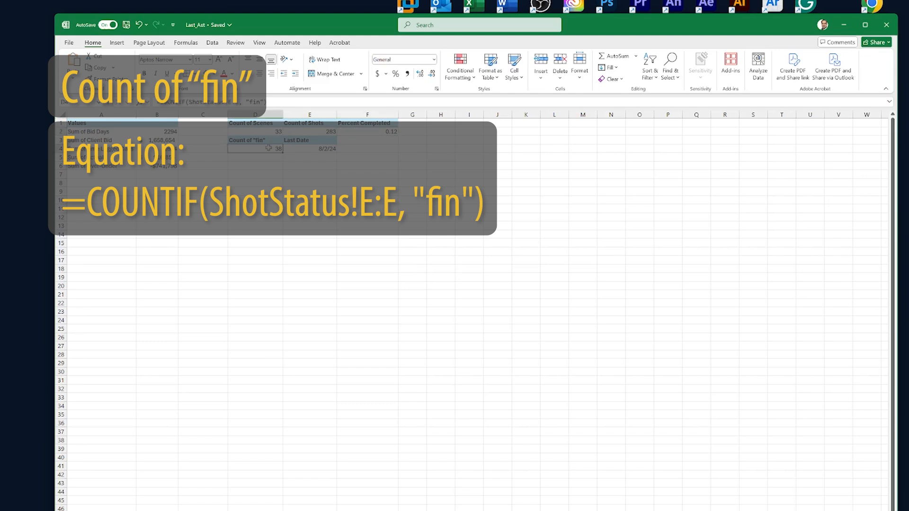
click(324, 150)
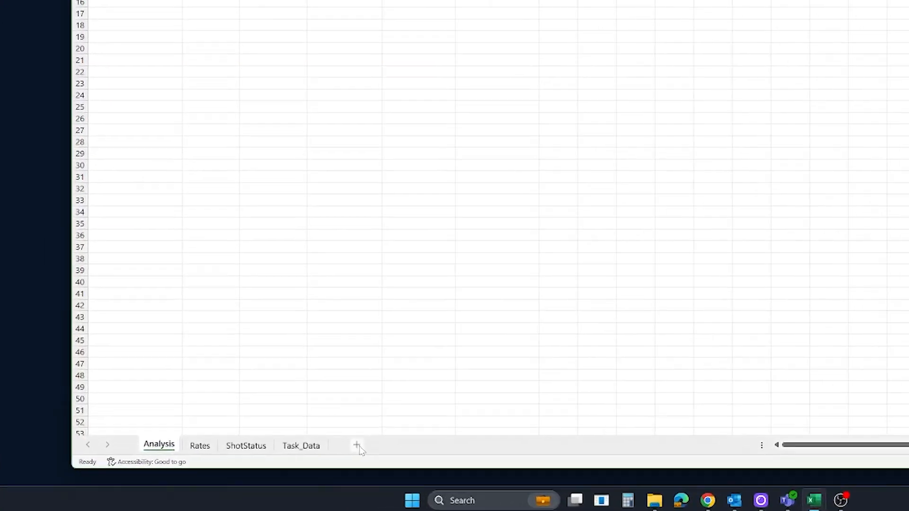
Add a new worksheet and name it Dash
click(322, 459)
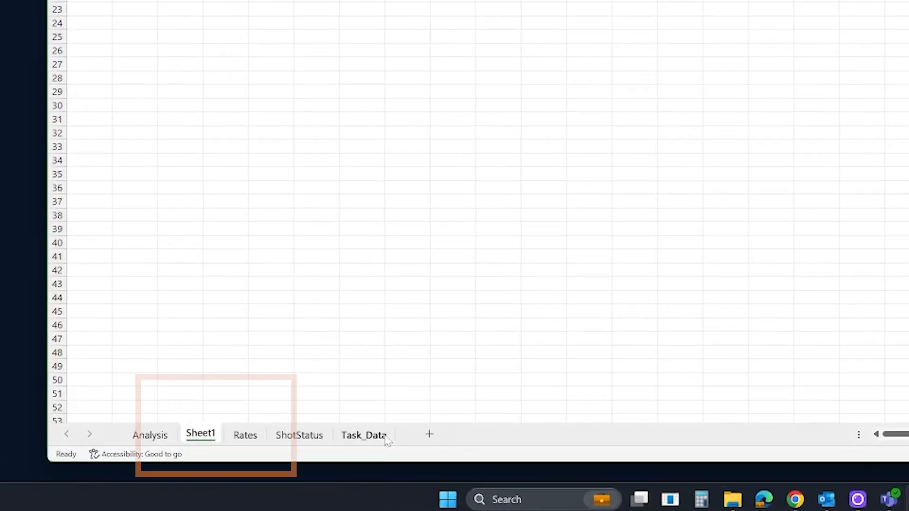
double_click(210, 434)
text(Dash)
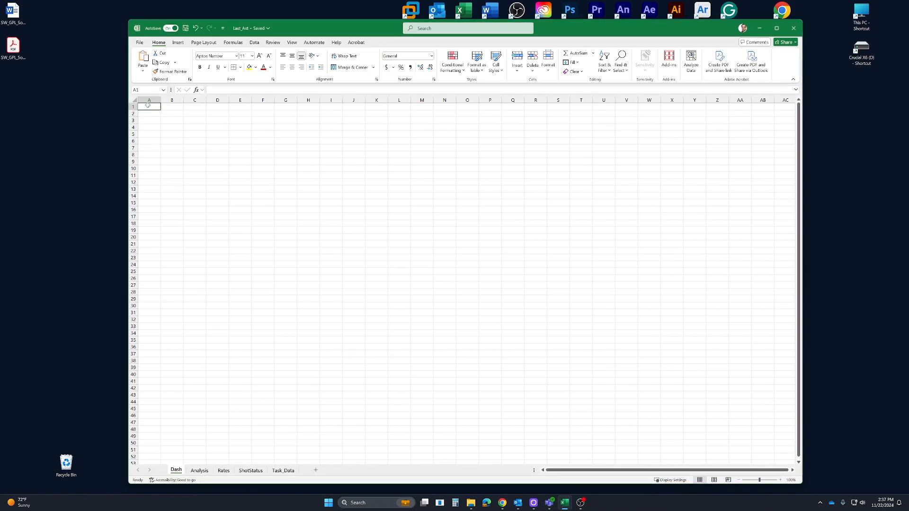
Fill A1:Y9 of the Dash sheet with medium blue and A10:Y44 with pale blue
shift+click(686, 161)
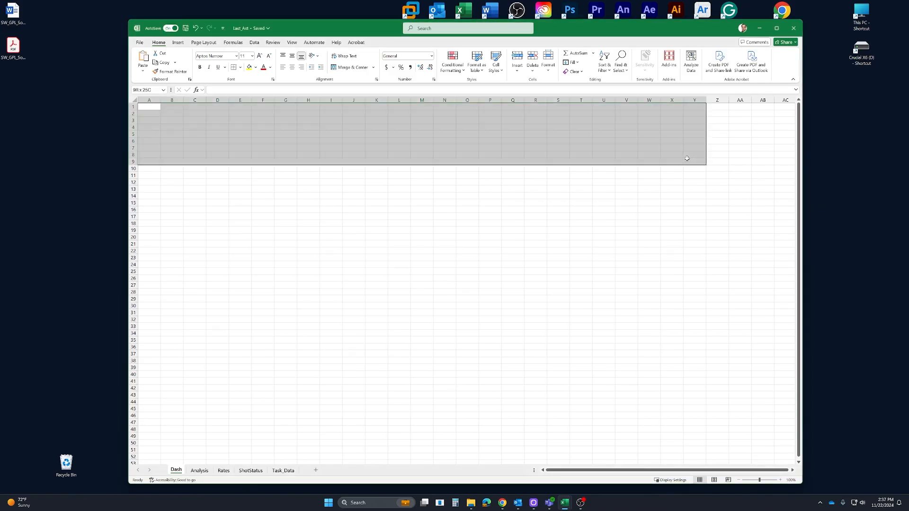
click(255, 67)
click(267, 104)
drag(149, 169, 684, 405)
click(256, 67)
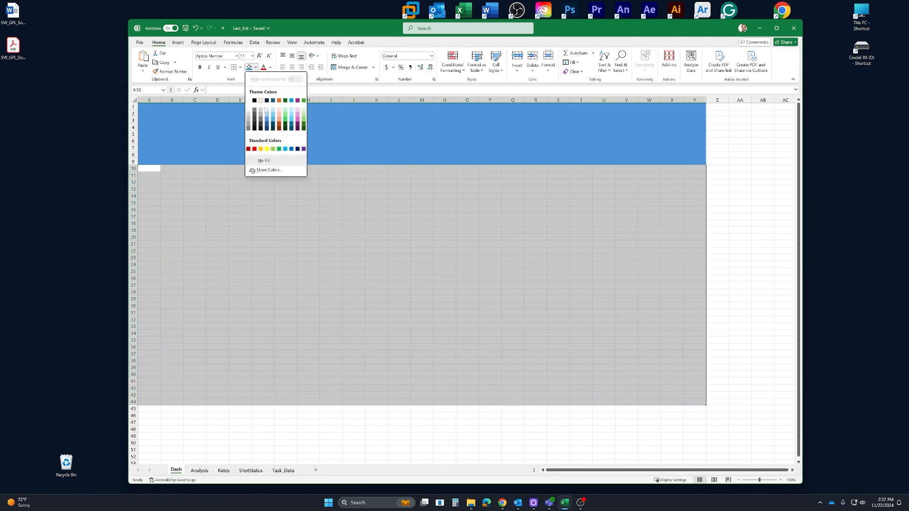
click(267, 111)
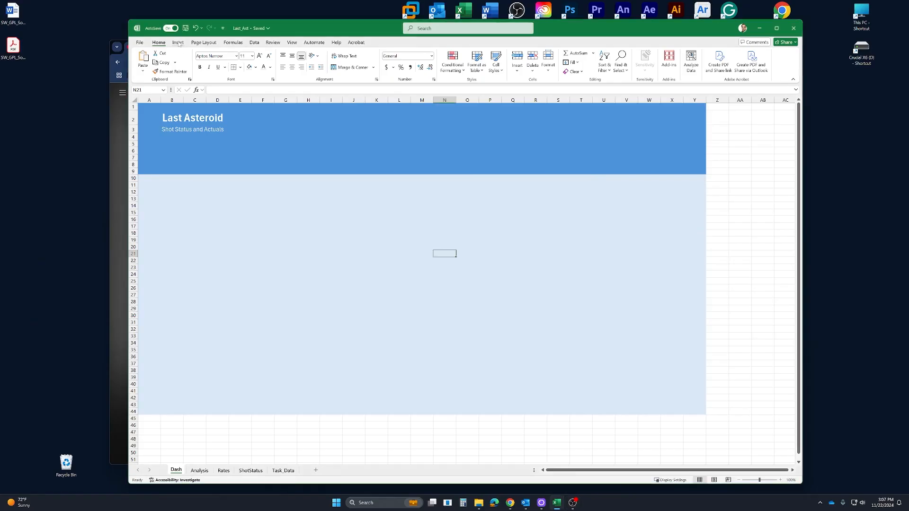
Draw a small rectangle with rounded top corners in the blue header band and rotate it a quarter turn counterclockwise
click(178, 43)
click(232, 59)
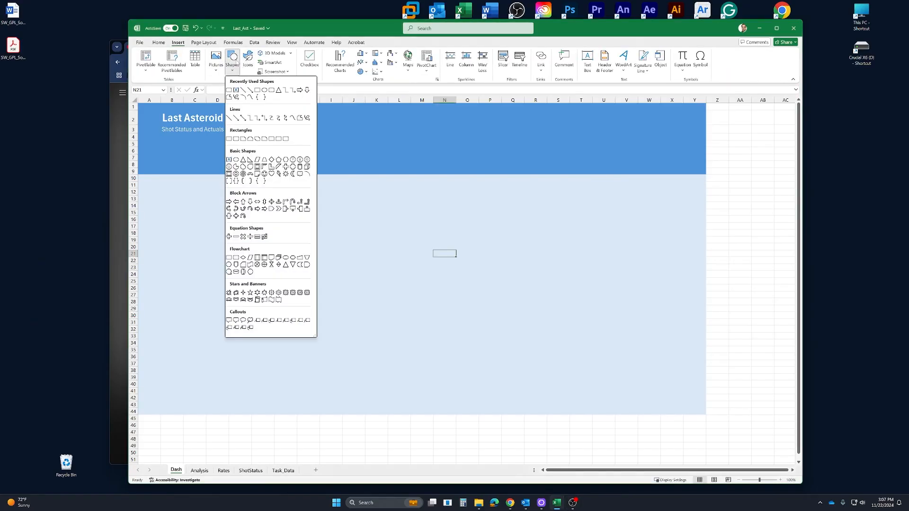
click(278, 139)
drag(326, 119, 355, 169)
mouse_move(342, 106)
mouse_down()
mouse_move(309, 125)
mouse_move(302, 144)
mouse_up()
Fill the header rectangle with Dark Blue, Text 2, Lighter 75% and remove its outline
click(402, 53)
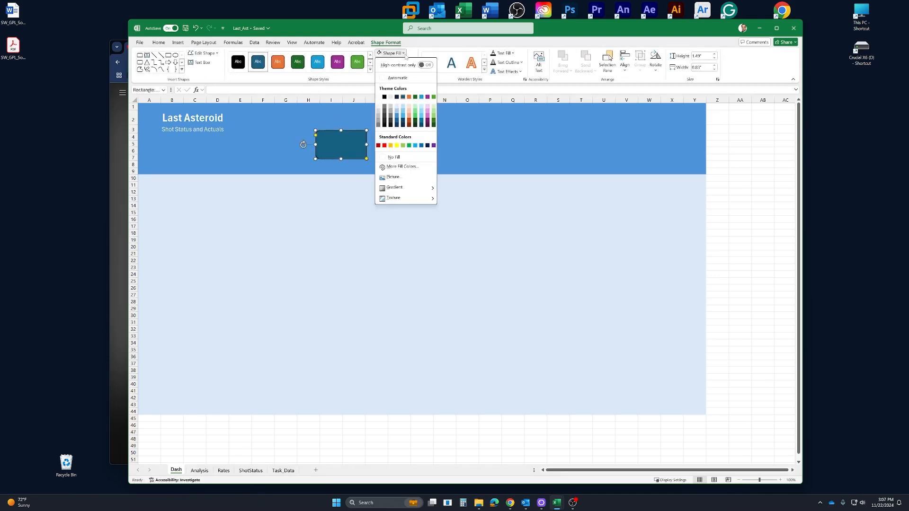
click(397, 113)
click(411, 62)
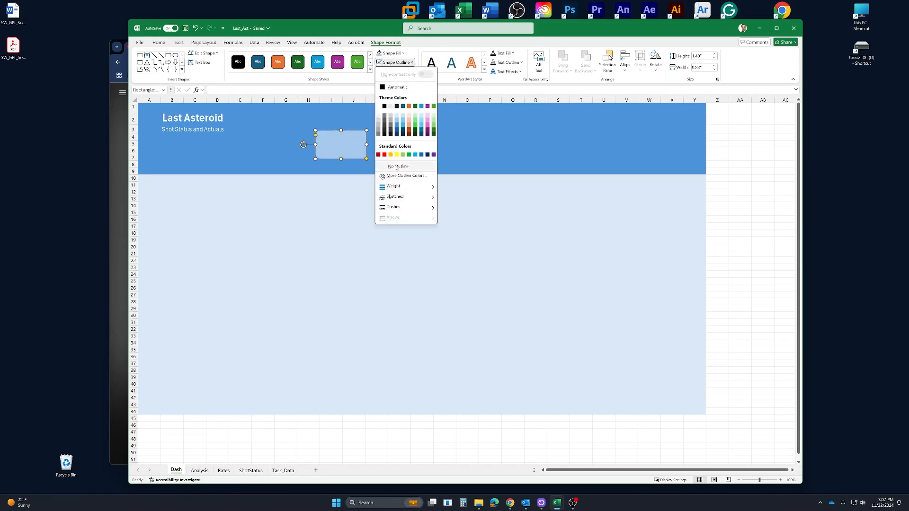
click(419, 166)
Duplicate the rectangle, rotate the copy half a turn, fill it white and align it over the original, leaving a light blue edge
key(ctrl+d)
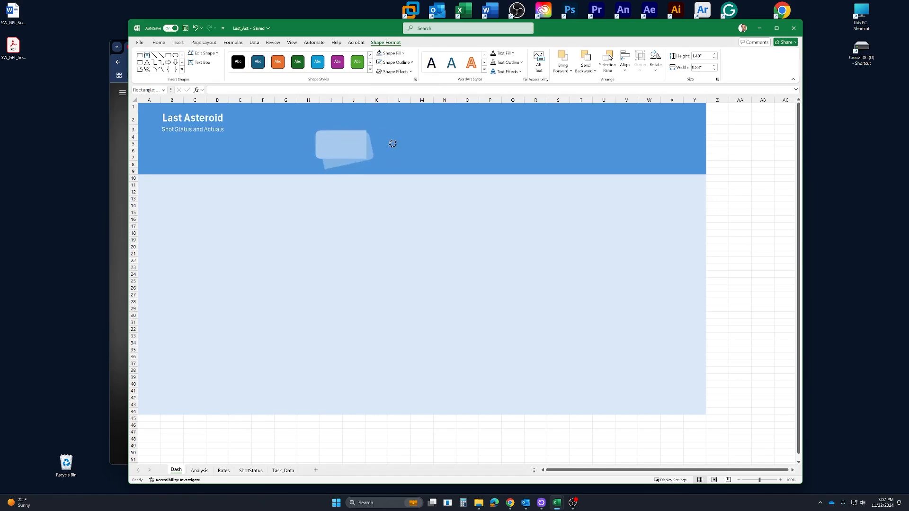
click(391, 53)
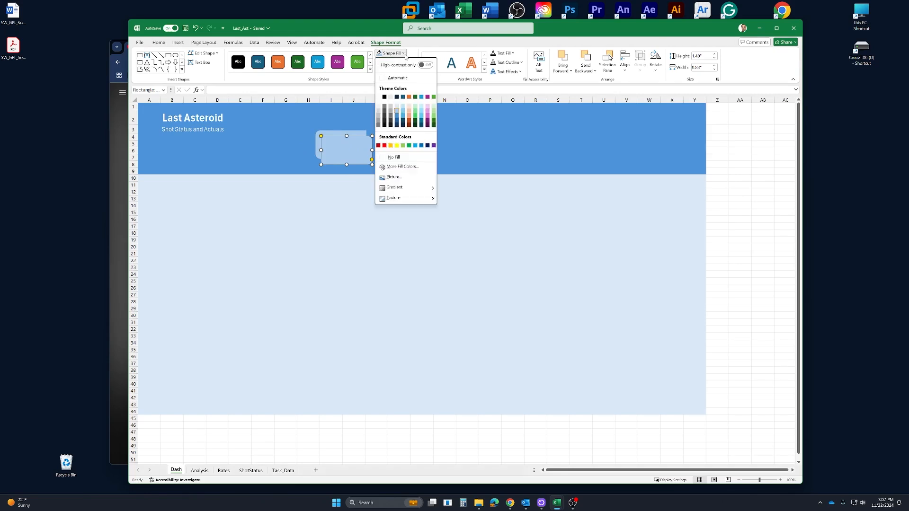
click(379, 97)
drag(347, 152, 350, 147)
click(441, 146)
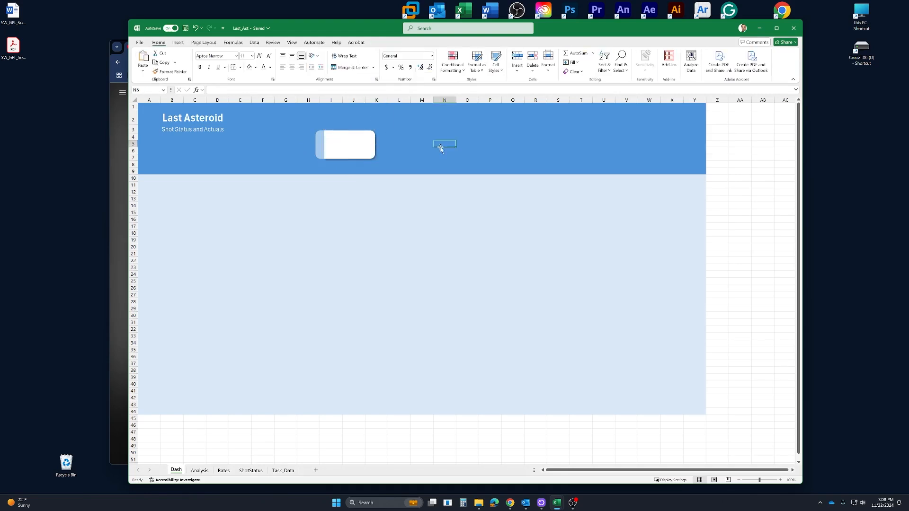
Add a Pipeline Step slicer from the Analysis PivotTable and move it to the Dash sheet, just below the blue header band
click(199, 470)
click(187, 134)
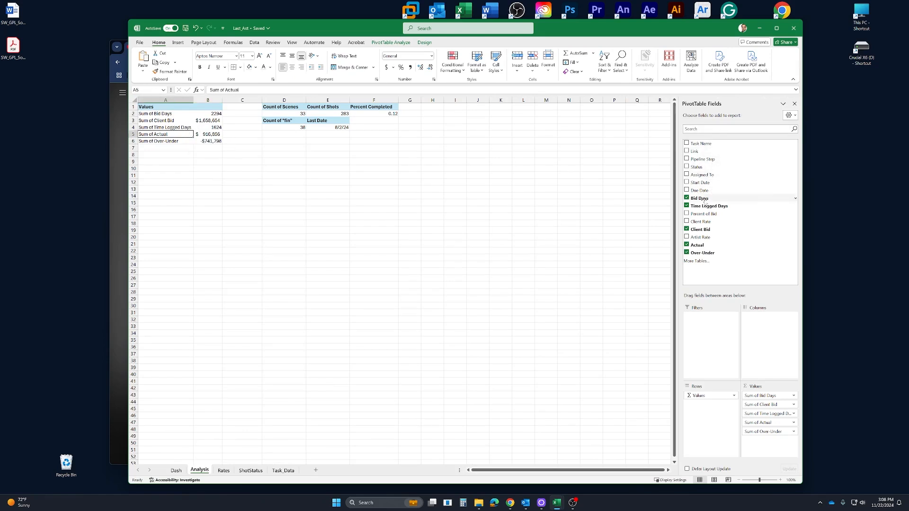
right_click(709, 160)
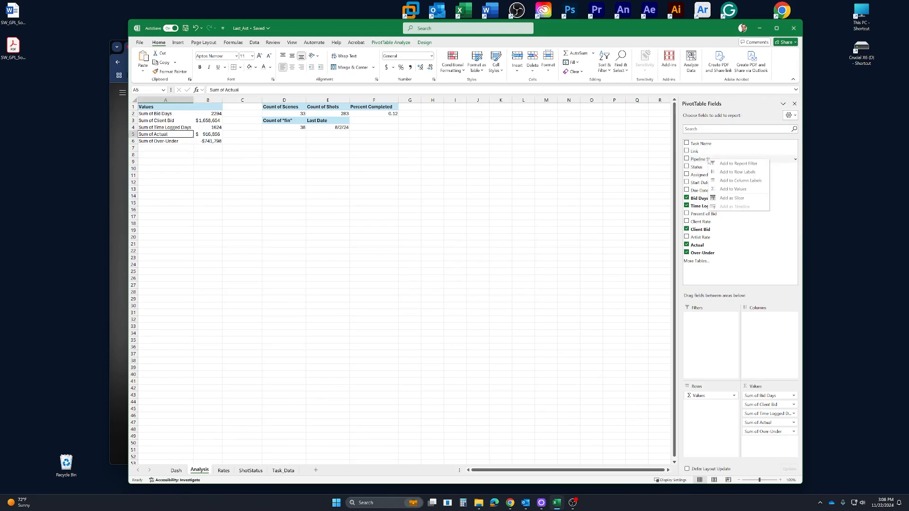
click(732, 199)
drag(443, 337, 399, 439)
drag(399, 438, 399, 325)
key(ctrl+x)
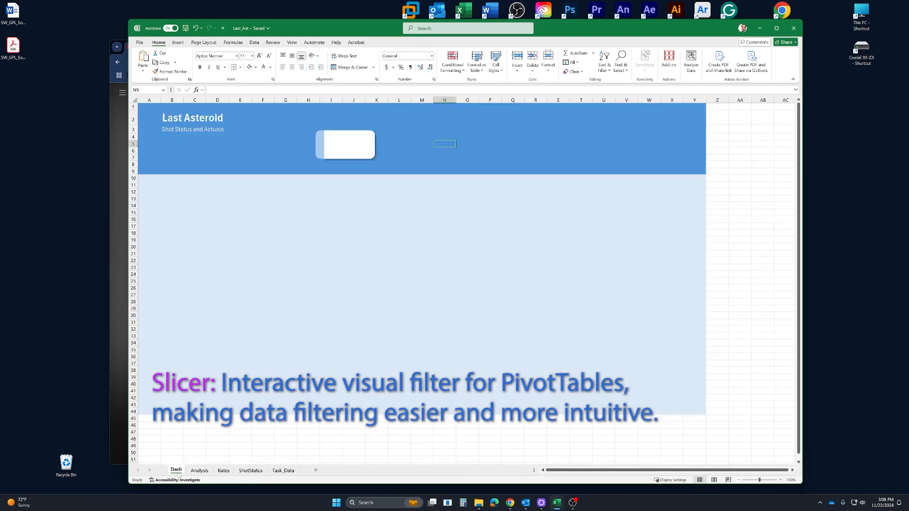
key(ctrl+Page_Up)
click(165, 179)
key(ctrl+v)
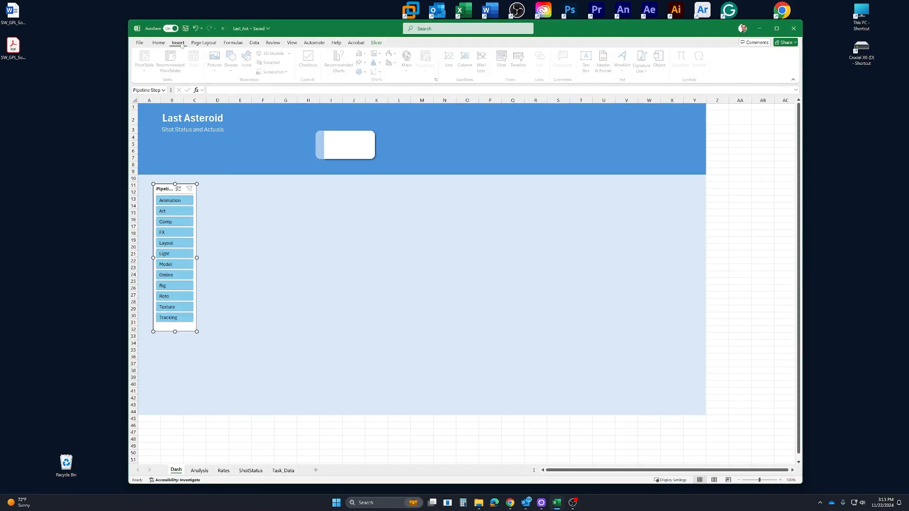
Draw a text box on the white card and link it to the cell with =Analysis!B4
click(178, 42)
click(587, 62)
drag(330, 134, 364, 147)
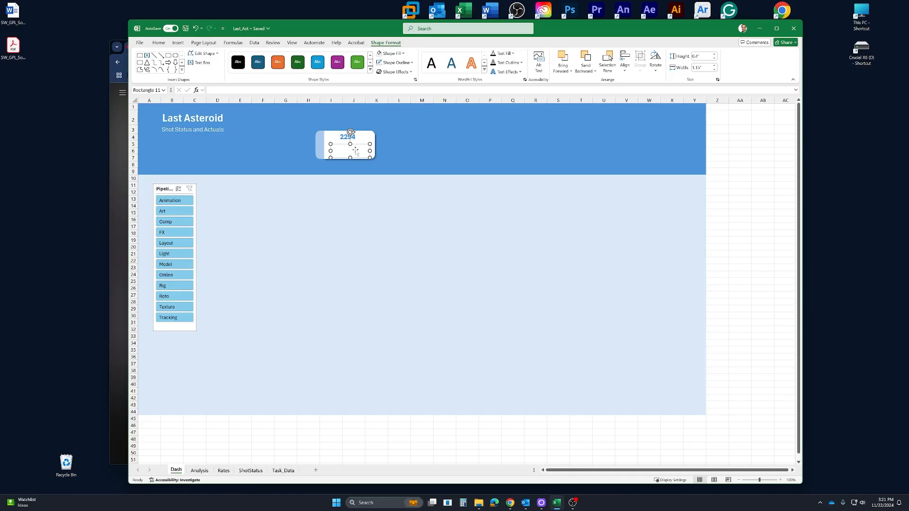
Change the text fill and formatting of the Days Bid label under the value on the white card
drag(367, 149, 333, 149)
click(512, 53)
click(499, 81)
right_click(349, 149)
click(394, 131)
click(394, 130)
click(393, 131)
click(353, 139)
click(416, 177)
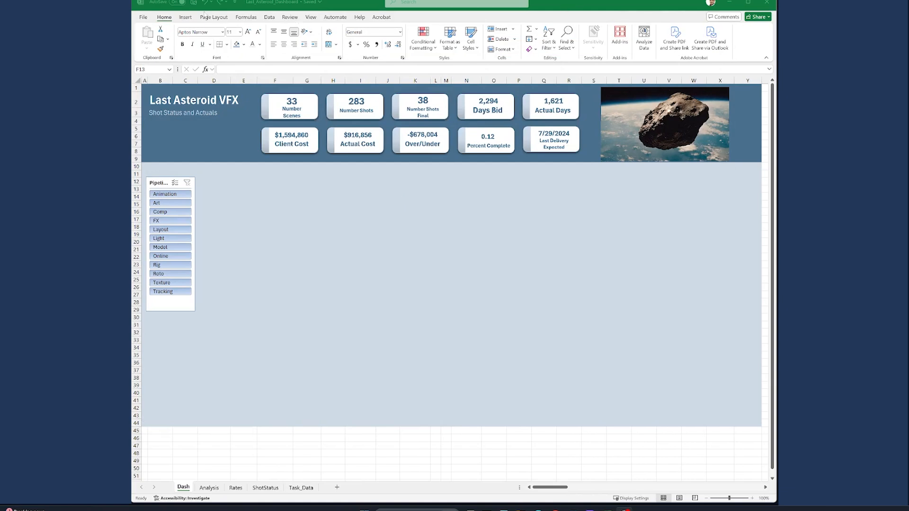
Insert a PivotTable from the LA_Data table at cell F13 of the existing Dash worksheet
click(185, 17)
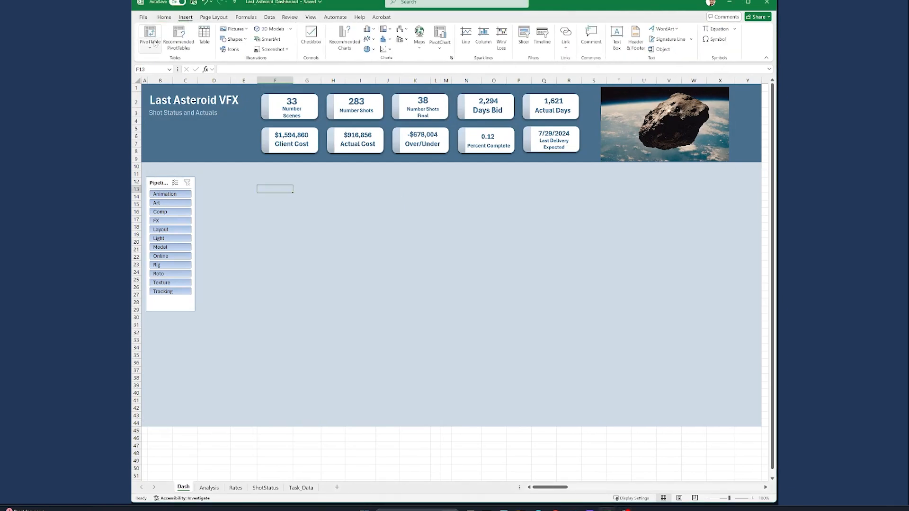
click(156, 44)
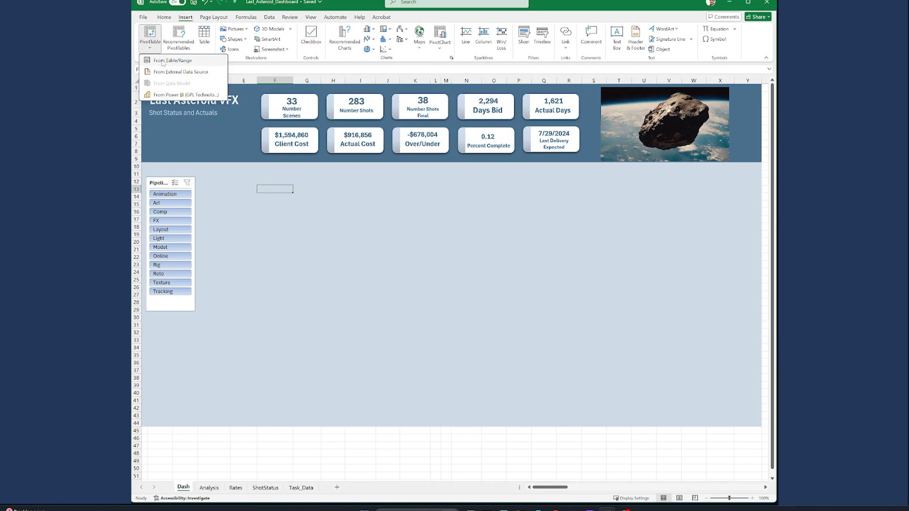
click(161, 60)
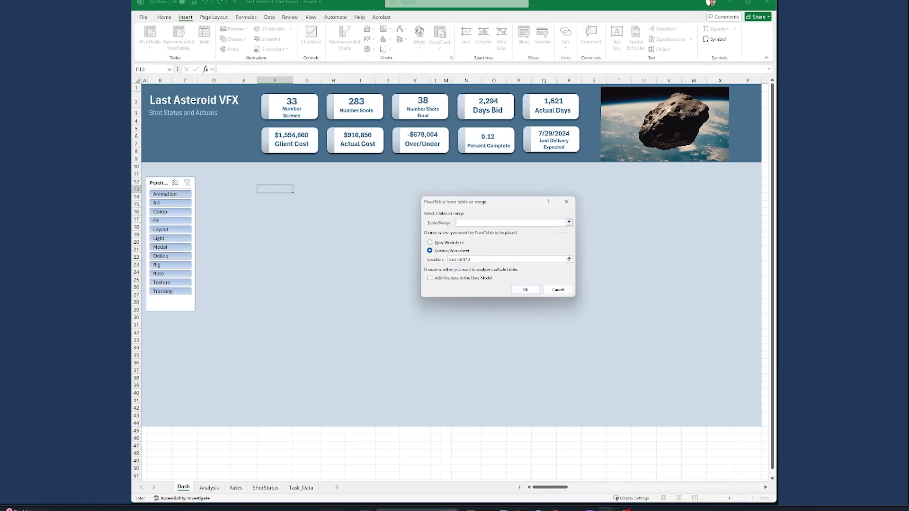
text(LA_Data)
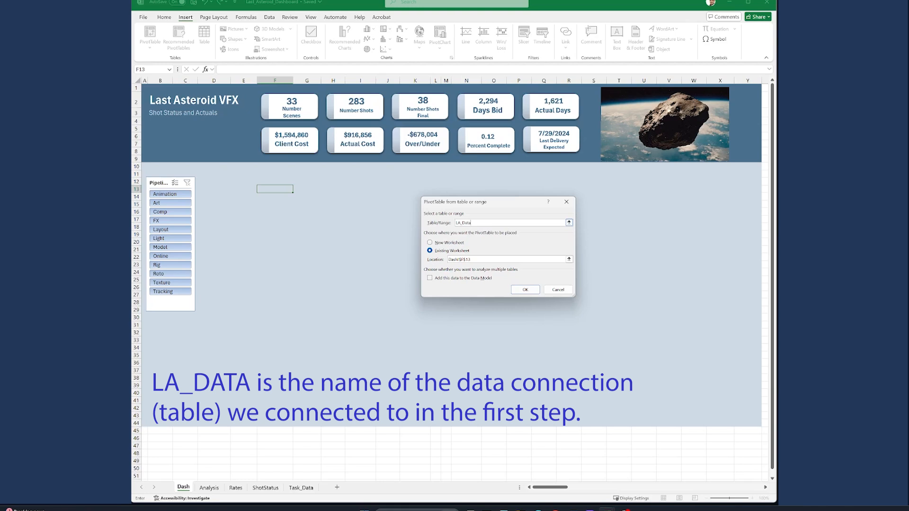
click(525, 290)
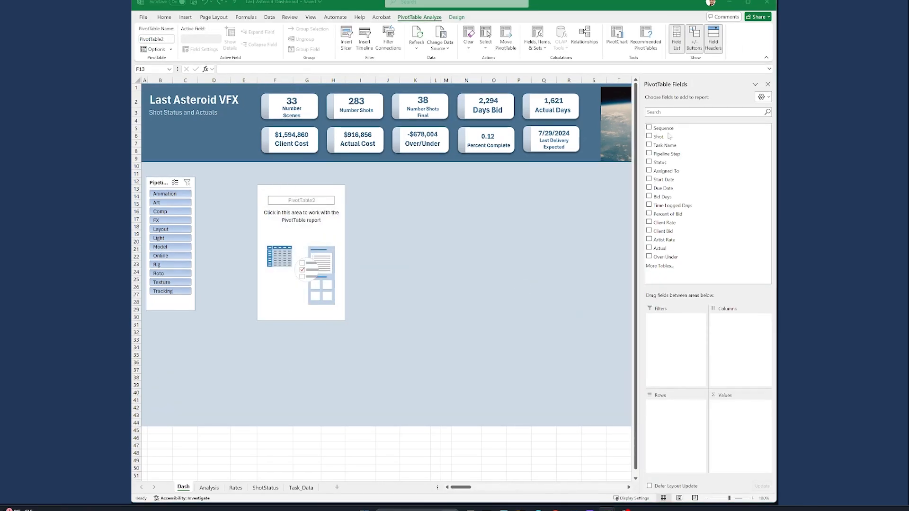
Add Sequence as rows and Client Bid, Actual and Over-Under as values, and open the PivotTable's design options
click(649, 128)
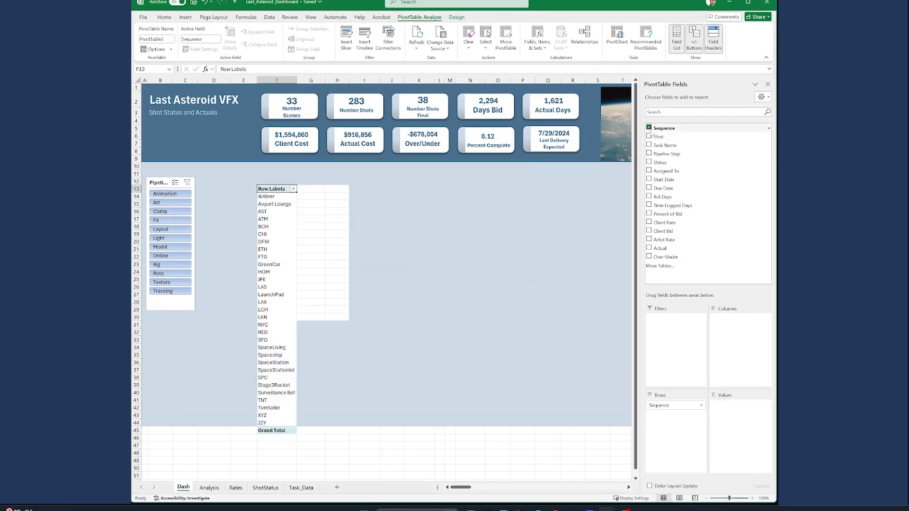
click(649, 231)
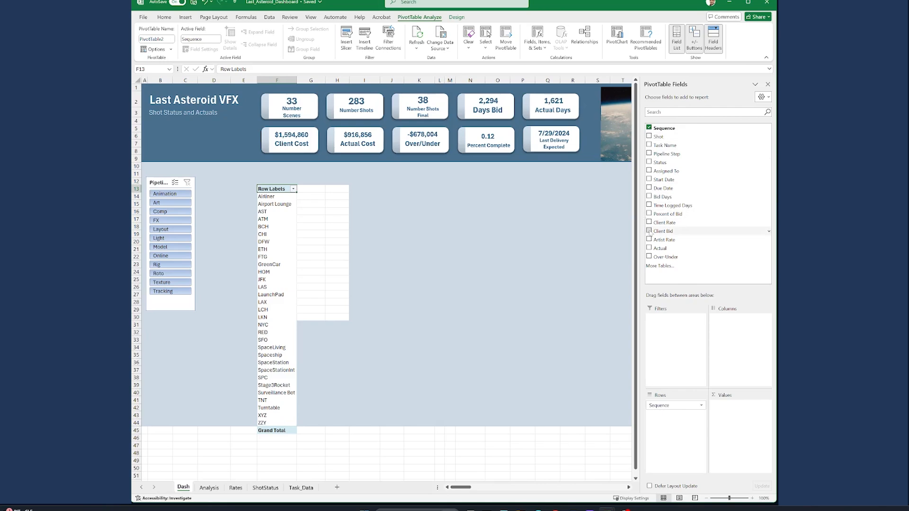
click(649, 248)
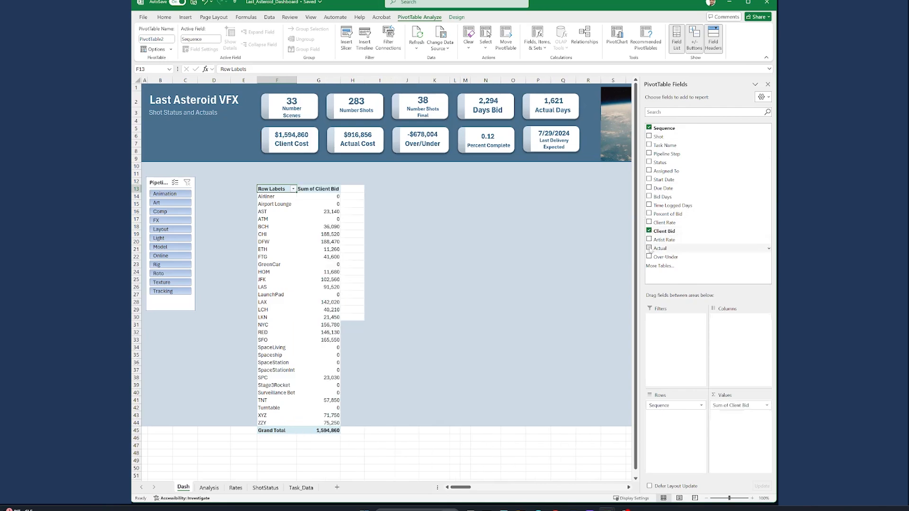
click(649, 256)
click(456, 17)
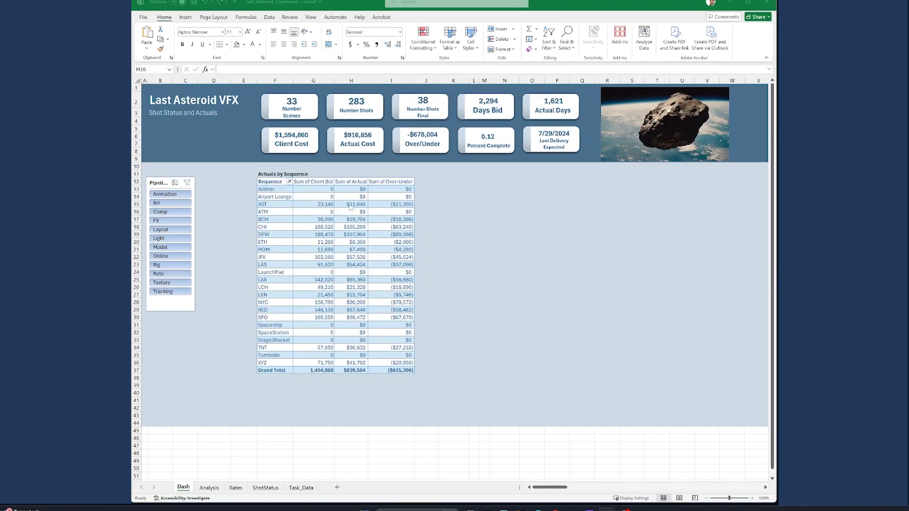
Add a Status slicer for the Actuals by Sequence PivotTable and place it beside the Pipeline Step slicer
click(351, 207)
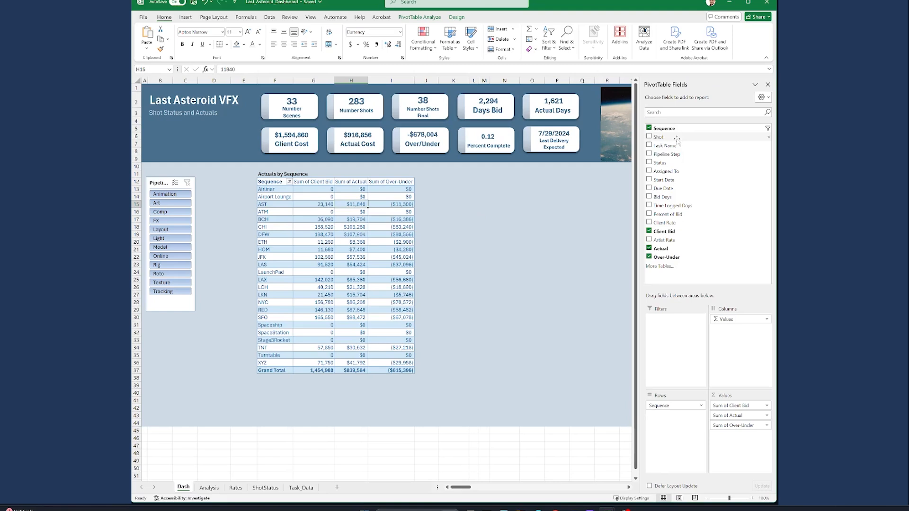
right_click(668, 163)
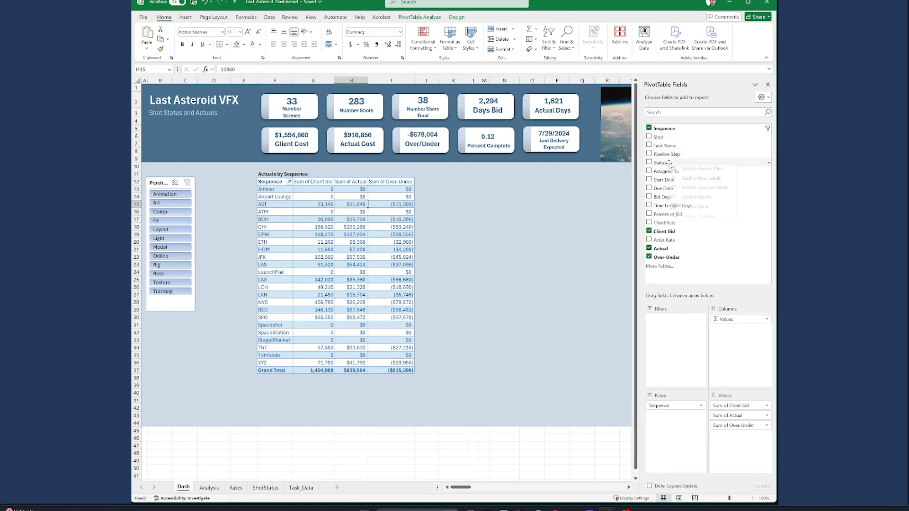
click(695, 207)
key(ctrl+x)
click(218, 181)
key(ctrl+v)
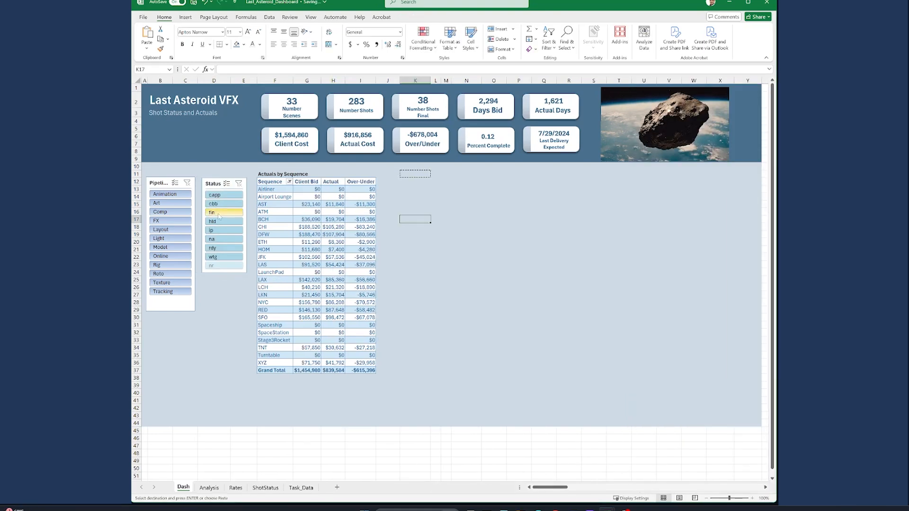
Test the Status slicer by filtering the sequence table on cbb, capp, hld, ip, na and rdy, and clear the filter
click(221, 204)
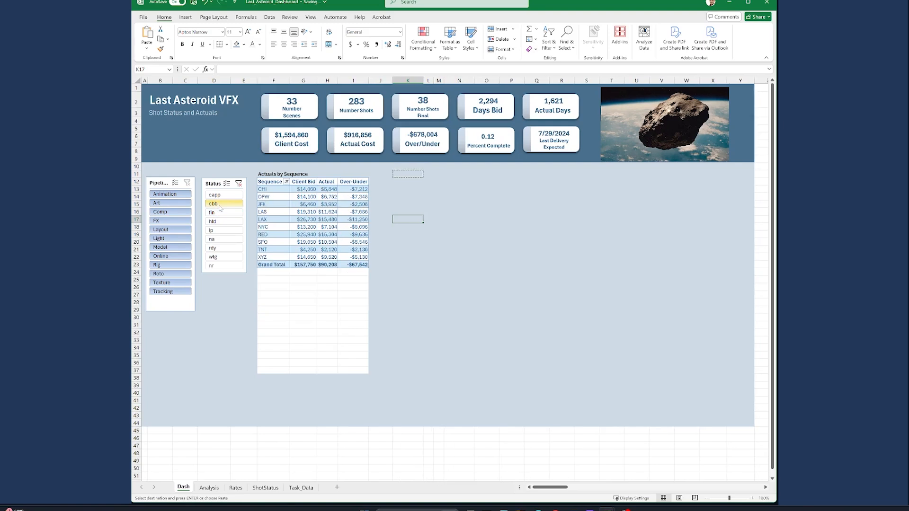
click(222, 195)
click(222, 222)
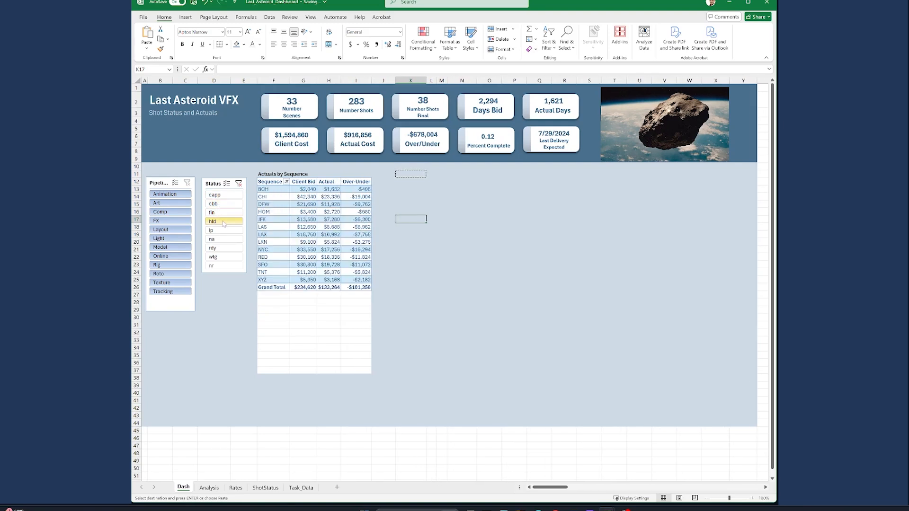
click(220, 230)
click(221, 239)
click(220, 248)
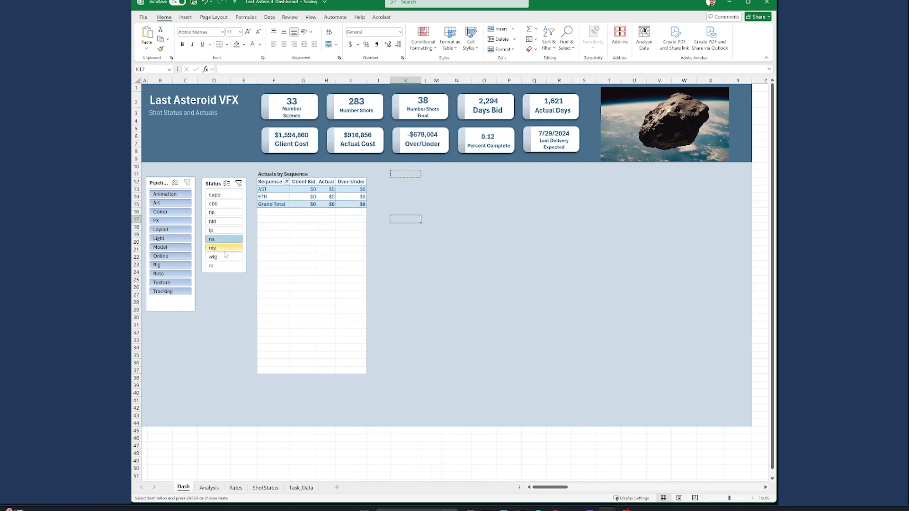
click(239, 183)
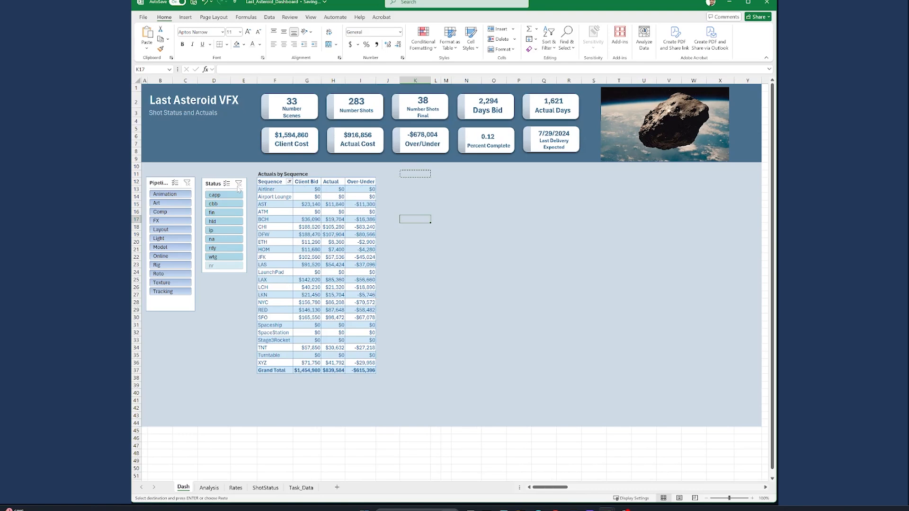
Test the Pipeline Step slicer with Comp, Roto, Texture, Model and Light, checking the header cards, and clear the filter
click(171, 213)
click(172, 275)
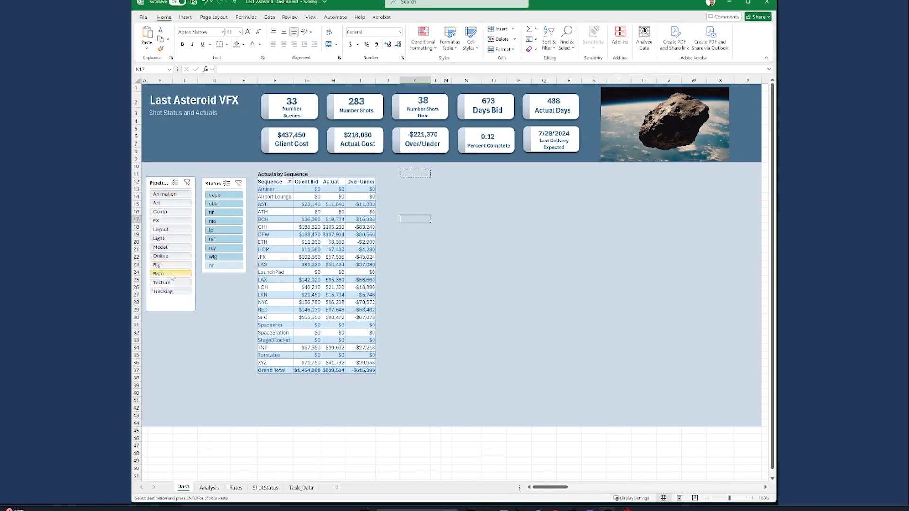
click(171, 283)
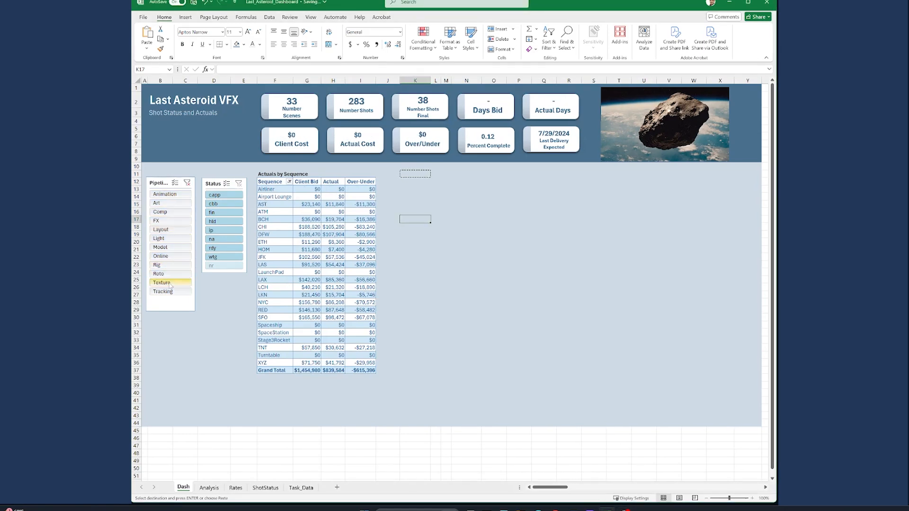
click(172, 248)
click(169, 238)
click(171, 212)
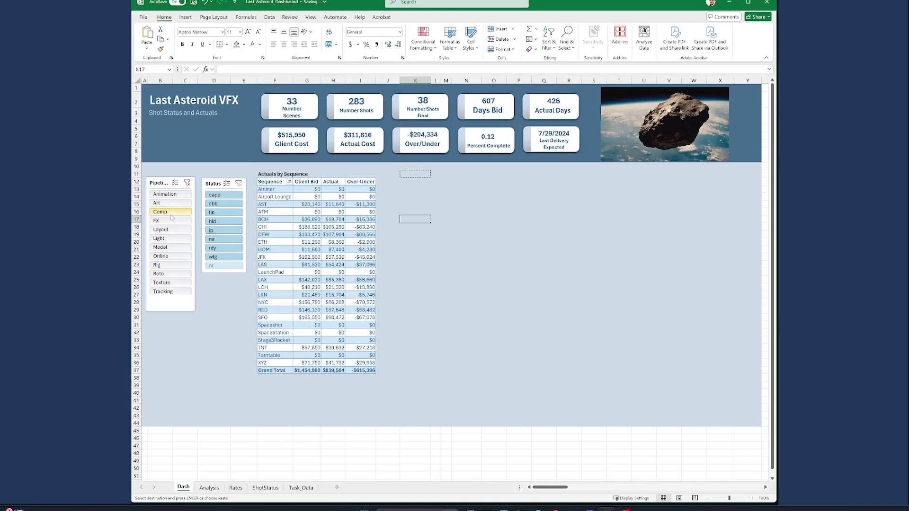
click(187, 184)
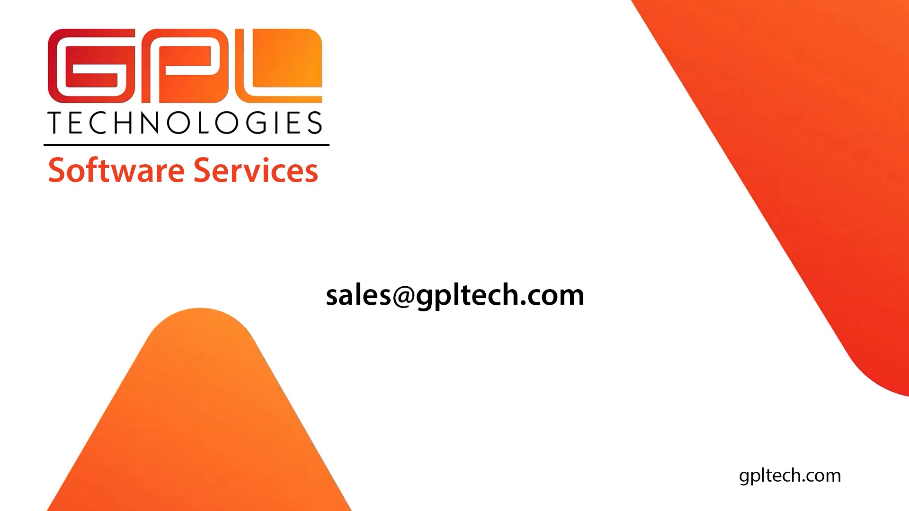